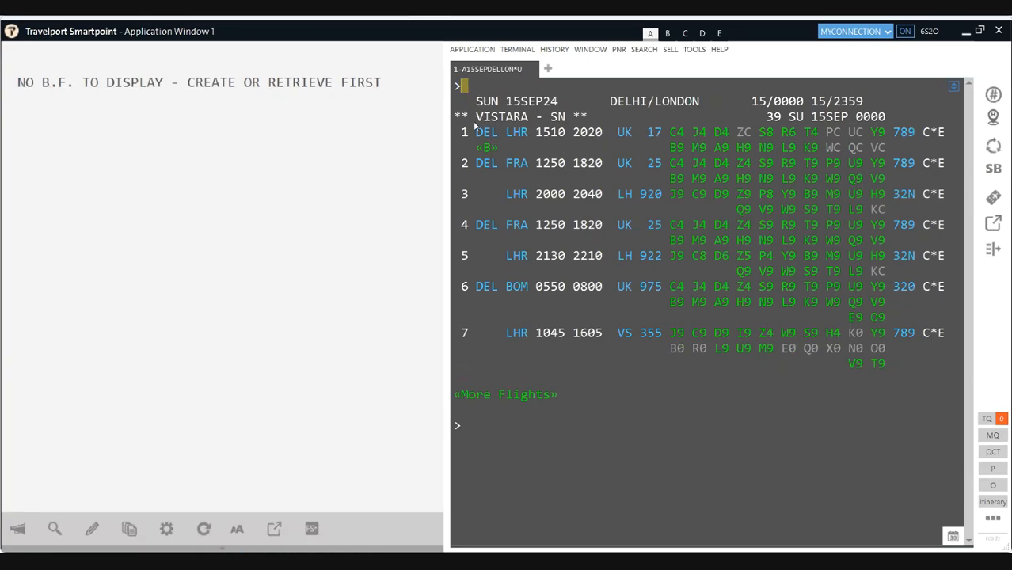
# Step: Query Lufthansa Delhi–Frankfurt availability for 10 Sep, 8 Sep, 2 Sep and 28 Aug, then key A20AUGDELFRA*LH
pyautogui.write('A15')
pyautogui.press('BackSpace')
pyautogui.write('0SEP')
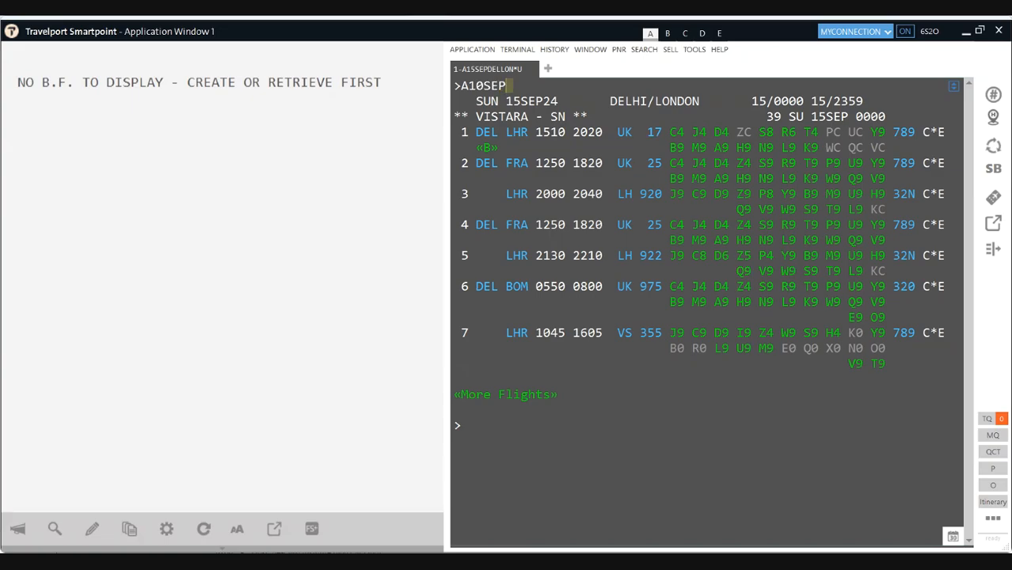
pyautogui.write('DELFRA*LH')
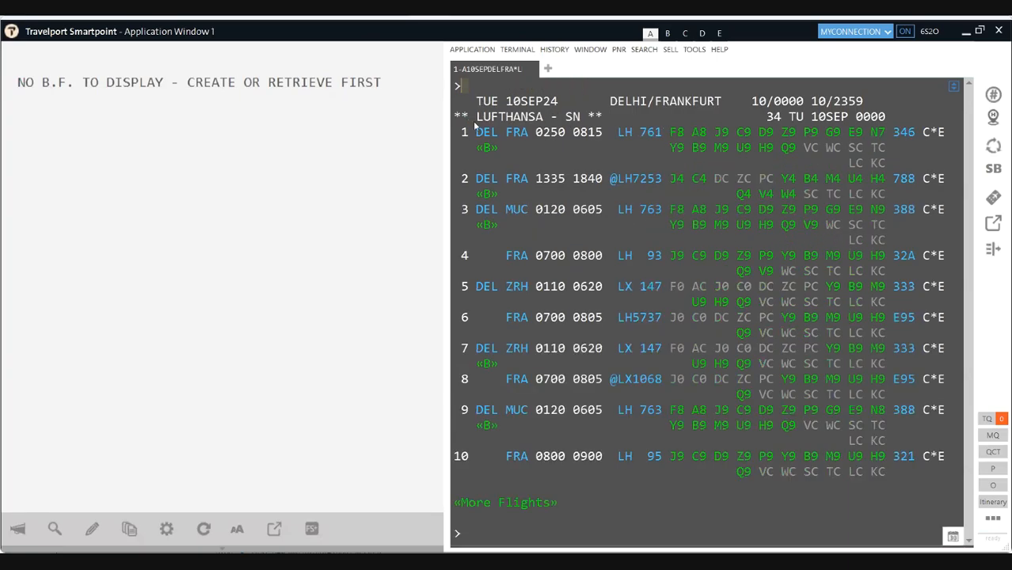
pyautogui.write('A8SEPDE')
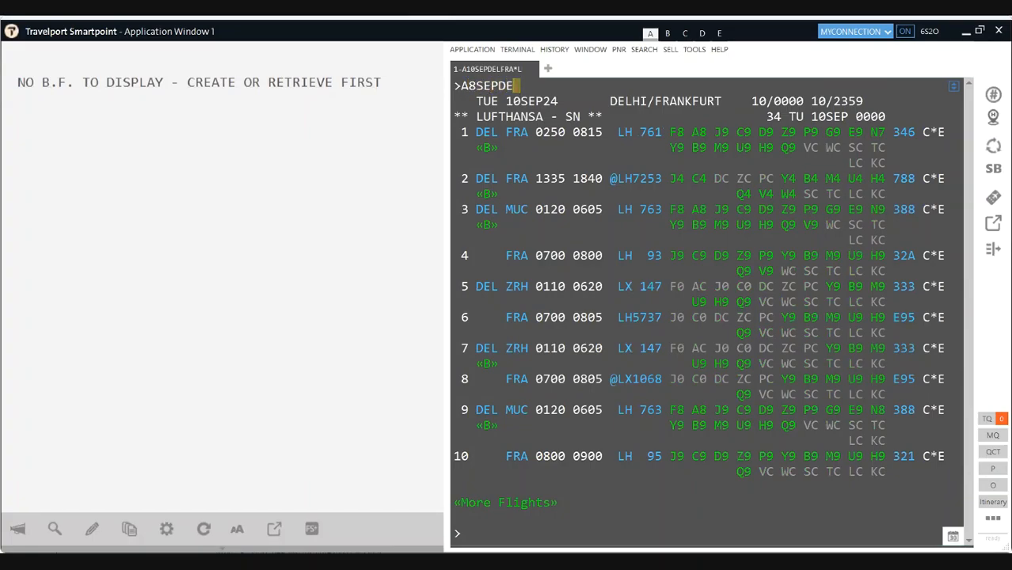
pyautogui.write('LFRA*LH')
pyautogui.press('Return')
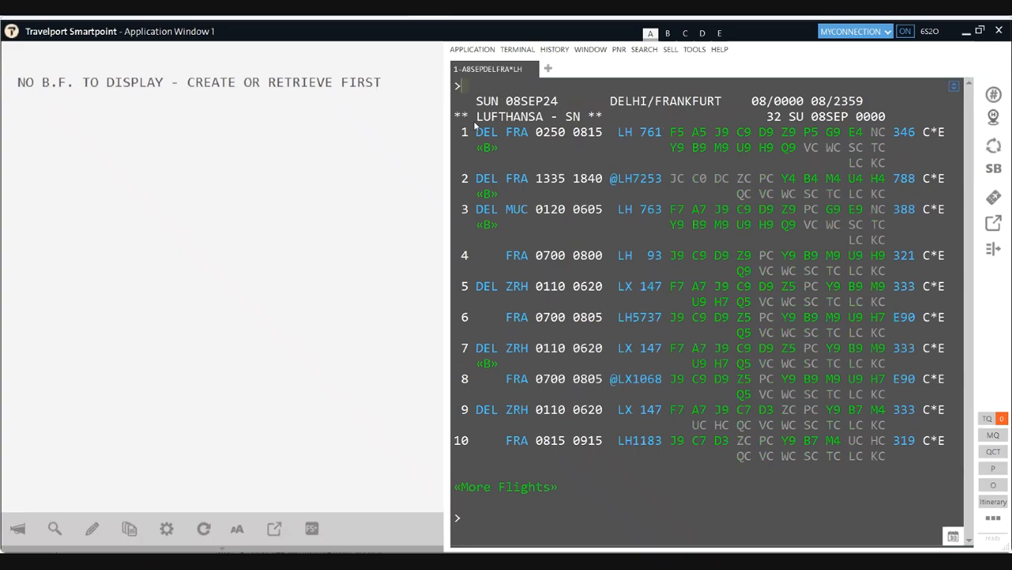
pyautogui.write('A2SEPDELFRA*LH')
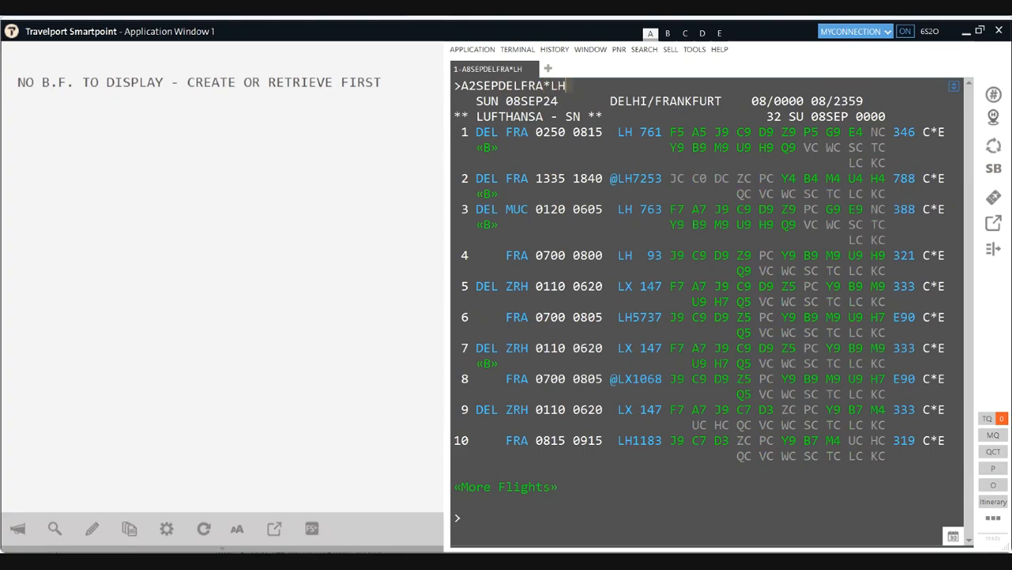
pyautogui.press('Return')
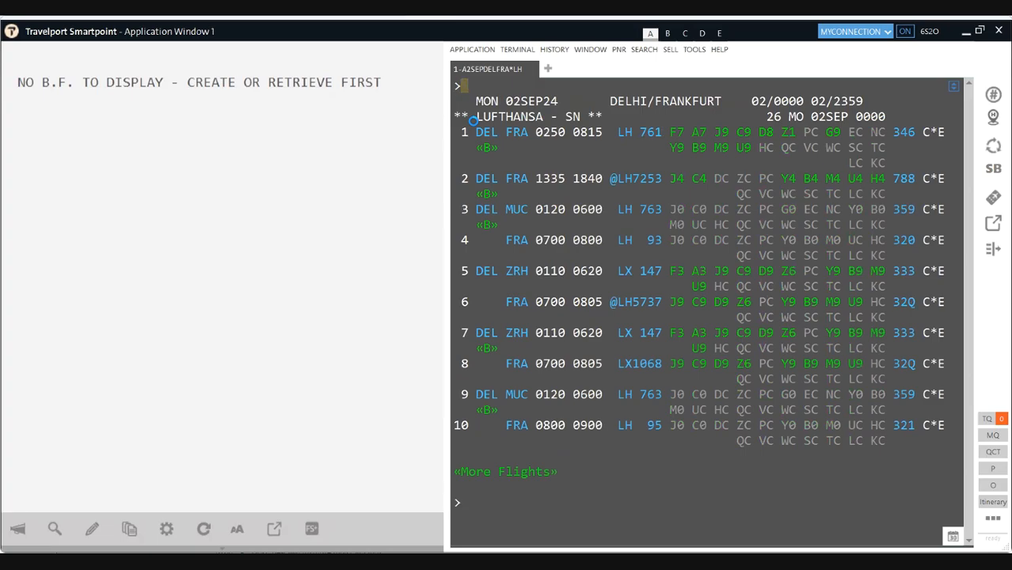
pyautogui.write('A28AUGDELFRA*LH')
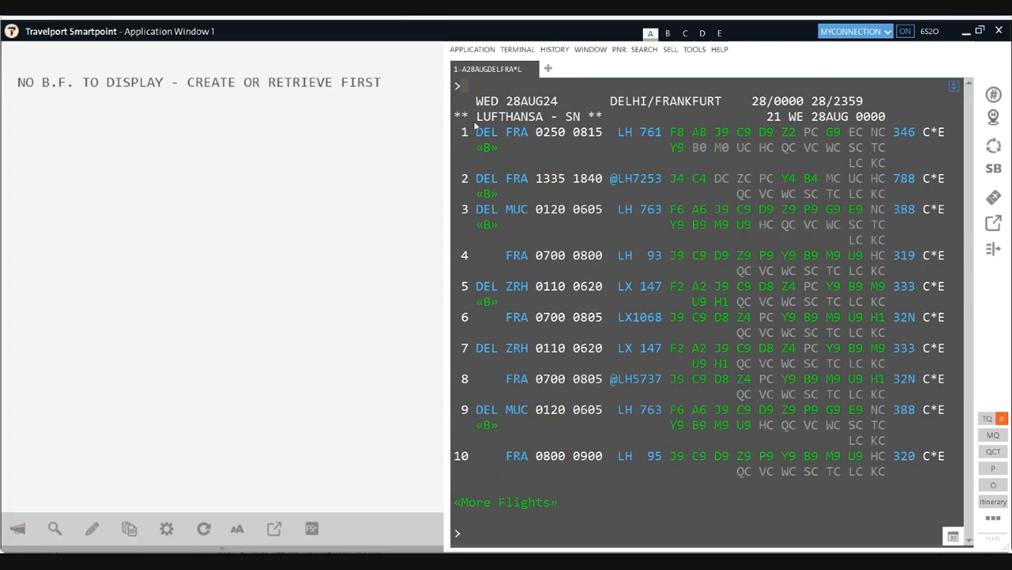
pyautogui.write('A20AUGDEL')
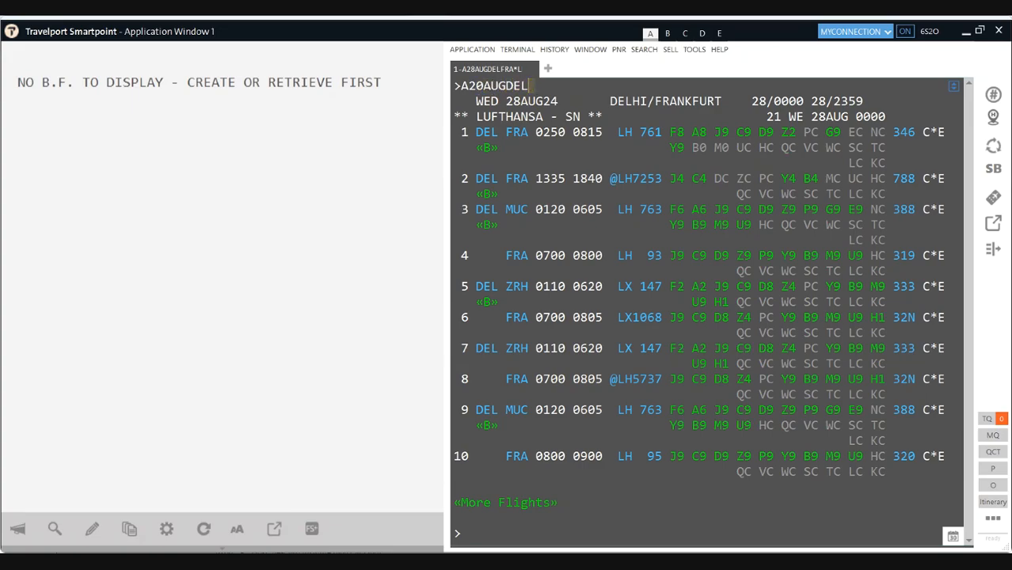
pyautogui.write('FRA*LH')
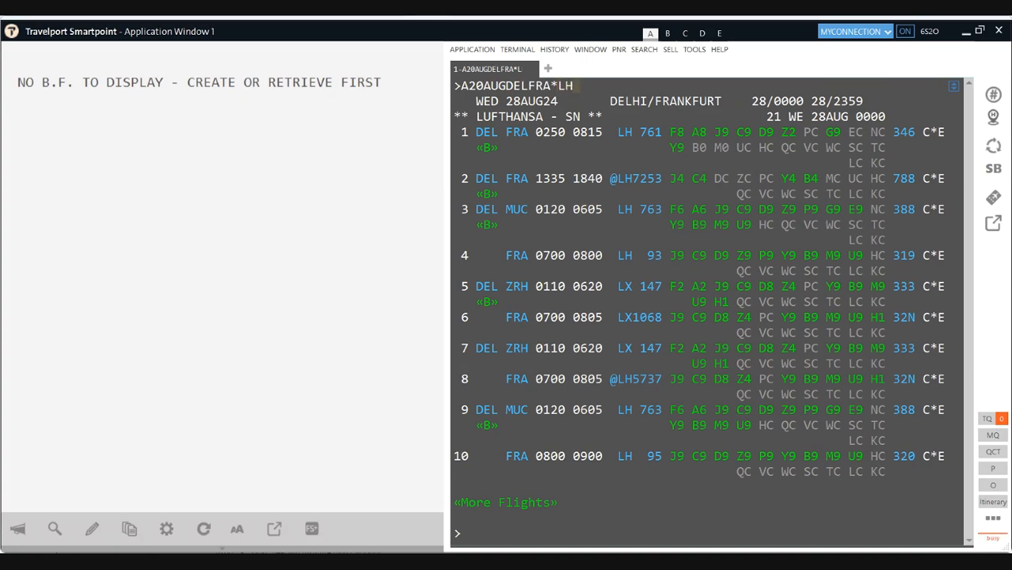
# Step: Send A20AUGDELFRA*LH to list 20 August availability, led by LH 761 at 0250
pyautogui.press('Return')
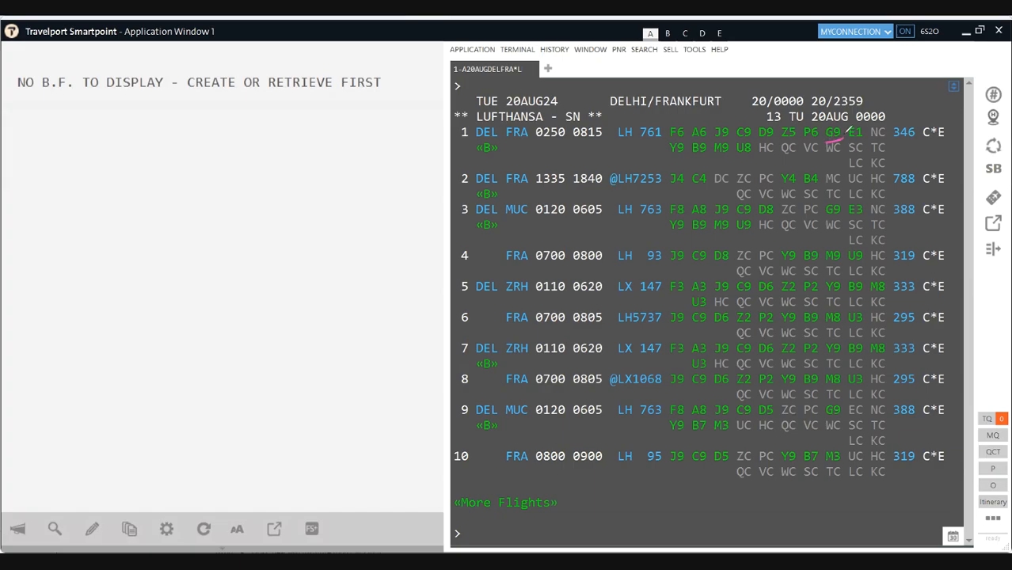
# Step: Loop flight 1's booking classes, mark P6 and G9, and underline its LH carrier code
pyautogui.moveTo(668, 136)
pyautogui.mouseDown()
pyautogui.moveTo(666, 165)
pyautogui.moveTo(725, 141)
pyautogui.moveTo(882, 139)
pyautogui.moveTo(893, 159)
pyautogui.mouseUp()
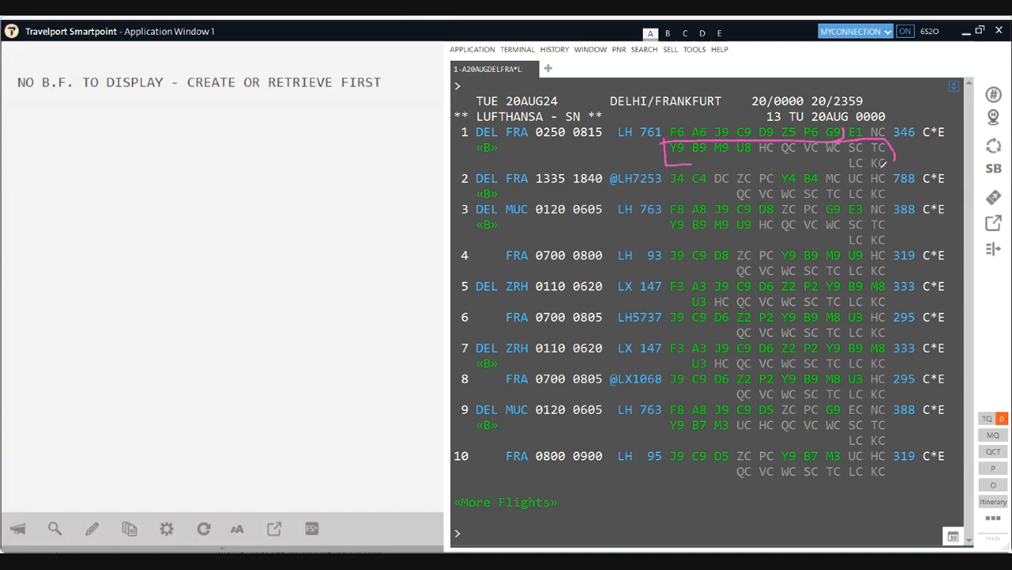
pyautogui.moveTo(827, 165); pyautogui.dragTo(669, 166)
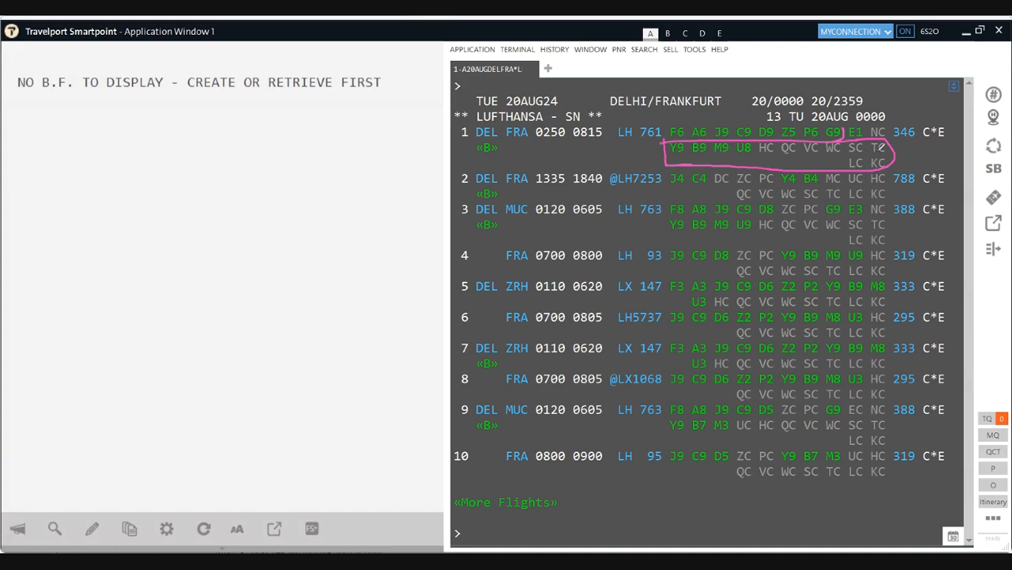
pyautogui.moveTo(888, 136); pyautogui.dragTo(887, 125)
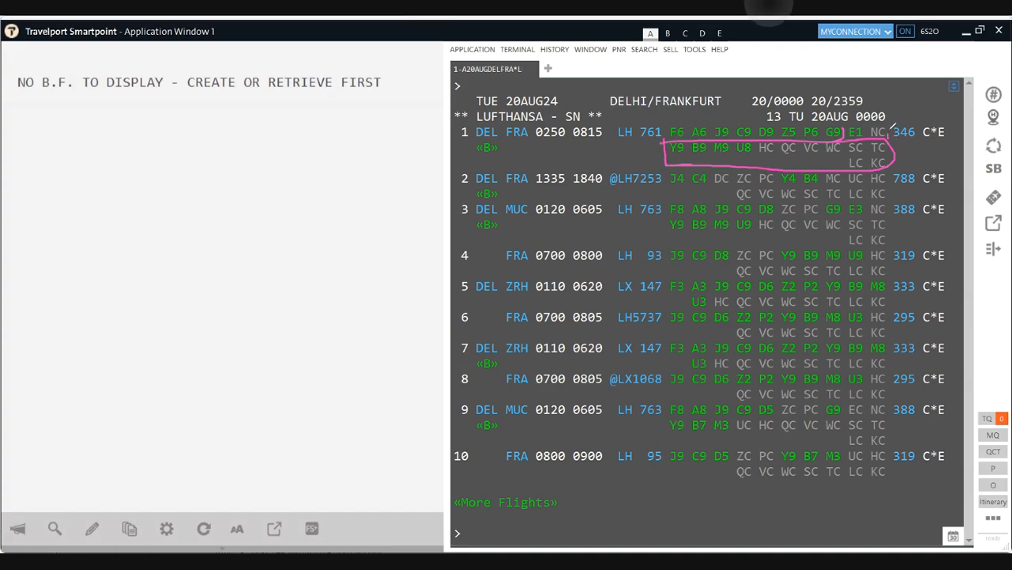
pyautogui.moveTo(821, 117); pyautogui.dragTo(807, 127)
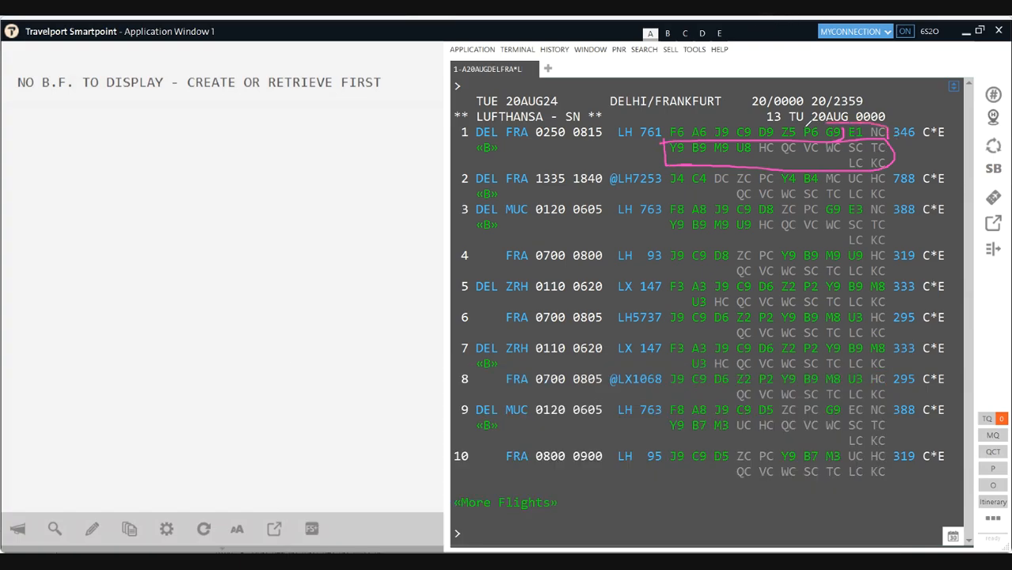
pyautogui.press('super+a')
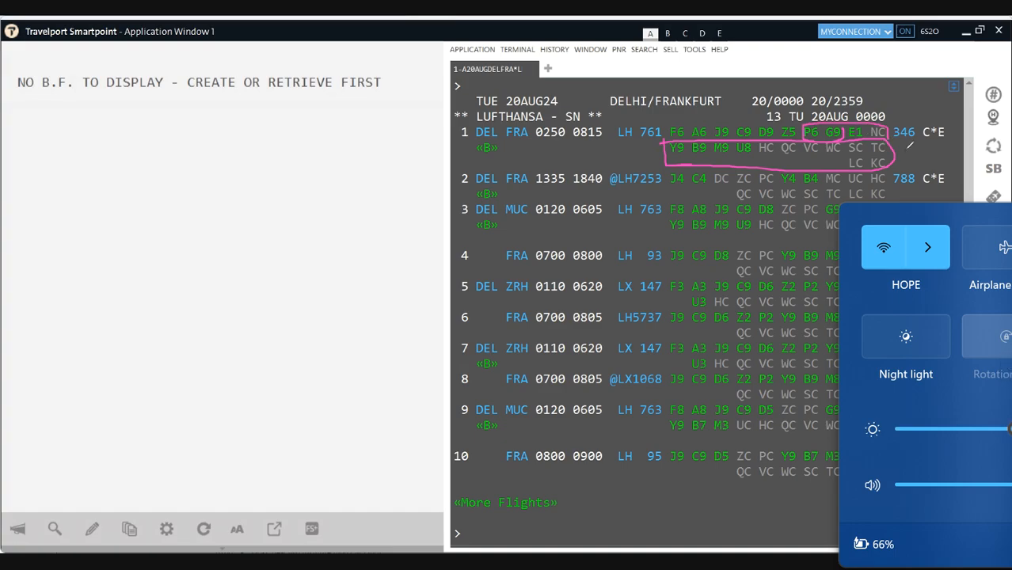
pyautogui.click(868, 133)
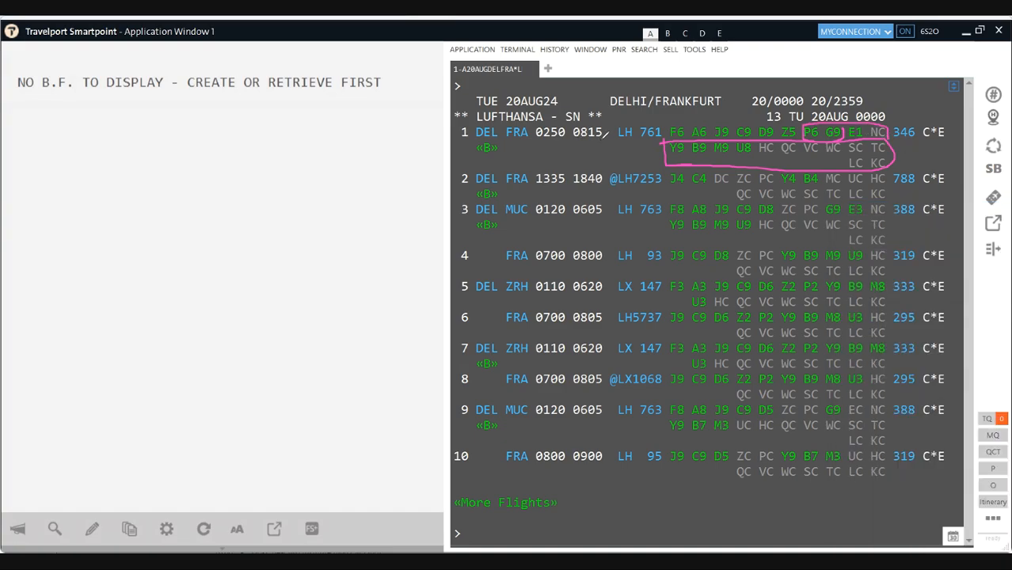
pyautogui.moveTo(618, 142); pyautogui.dragTo(632, 141)
# Step: Circle G9 and add ticks, lines and an arrow along LH 761's class row
pyautogui.moveTo(831, 121)
pyautogui.mouseDown()
pyautogui.moveTo(823, 140)
pyautogui.moveTo(834, 139)
pyautogui.mouseUp()
pyautogui.press('super+a')
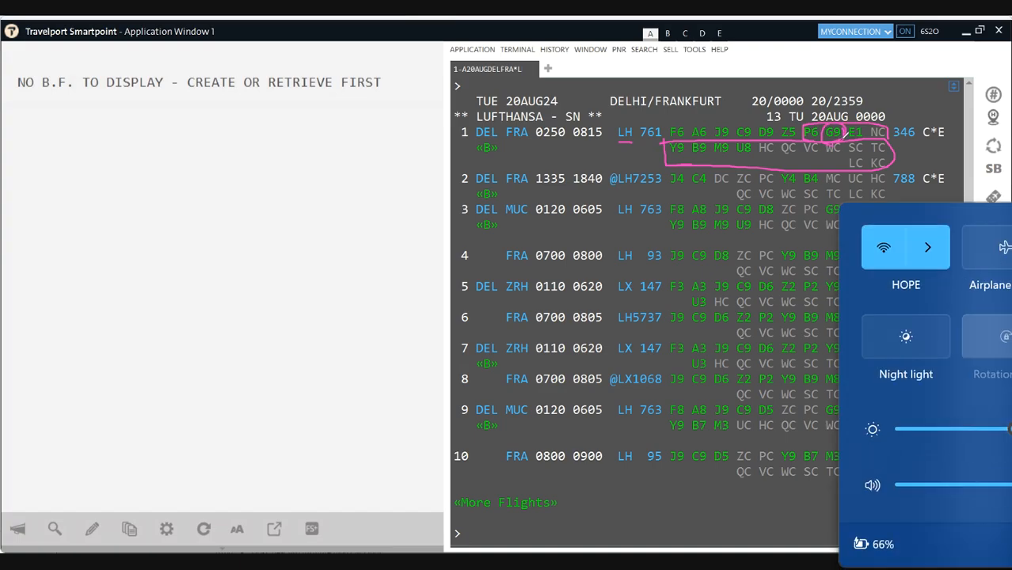
pyautogui.press('XF86MonBrightnessDown')
pyautogui.press('super+a')
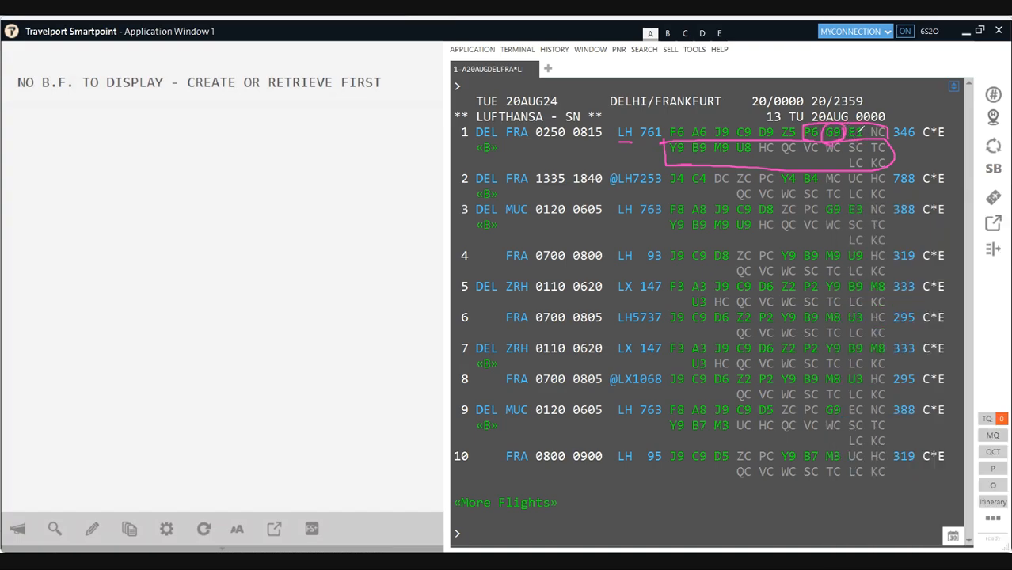
pyautogui.moveTo(863, 122); pyautogui.dragTo(885, 111)
pyautogui.moveTo(871, 139)
pyautogui.mouseDown()
pyautogui.moveTo(918, 132)
pyautogui.moveTo(910, 152)
pyautogui.mouseUp()
pyautogui.moveTo(781, 145)
pyautogui.mouseDown()
pyautogui.moveTo(589, 141)
pyautogui.moveTo(613, 159)
pyautogui.mouseUp()
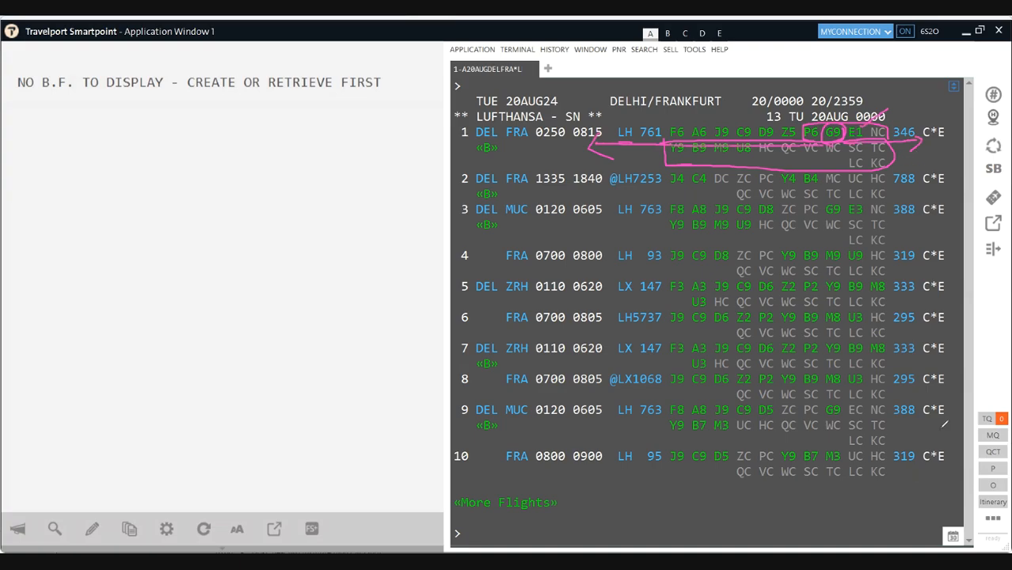
pyautogui.moveTo(598, 119); pyautogui.dragTo(622, 114)
pyautogui.moveTo(932, 149); pyautogui.dragTo(948, 164)
# Step: Write 'TKP' in the empty left pane and circle it
pyautogui.moveTo(159, 187)
pyautogui.mouseDown()
pyautogui.moveTo(203, 175)
pyautogui.moveTo(199, 192)
pyautogui.moveTo(220, 210)
pyautogui.mouseUp()
pyautogui.moveTo(242, 171)
pyautogui.mouseDown()
pyautogui.moveTo(218, 199)
pyautogui.moveTo(292, 242)
pyautogui.moveTo(300, 148)
pyautogui.moveTo(290, 191)
pyautogui.mouseUp()
pyautogui.moveTo(204, 215)
pyautogui.mouseDown()
pyautogui.moveTo(210, 229)
pyautogui.moveTo(302, 228)
pyautogui.moveTo(281, 110)
pyautogui.moveTo(259, 288)
pyautogui.moveTo(270, 287)
pyautogui.mouseUp()
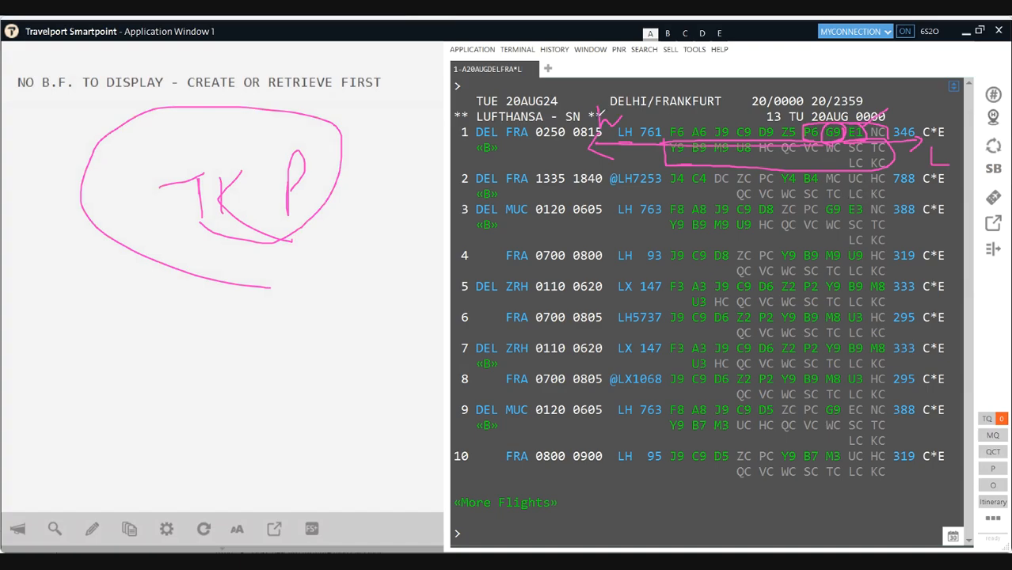
# Step: Link the TKP note to flight 1, write 'P, ECO', then erase all annotations
pyautogui.moveTo(198, 278); pyautogui.dragTo(363, 245)
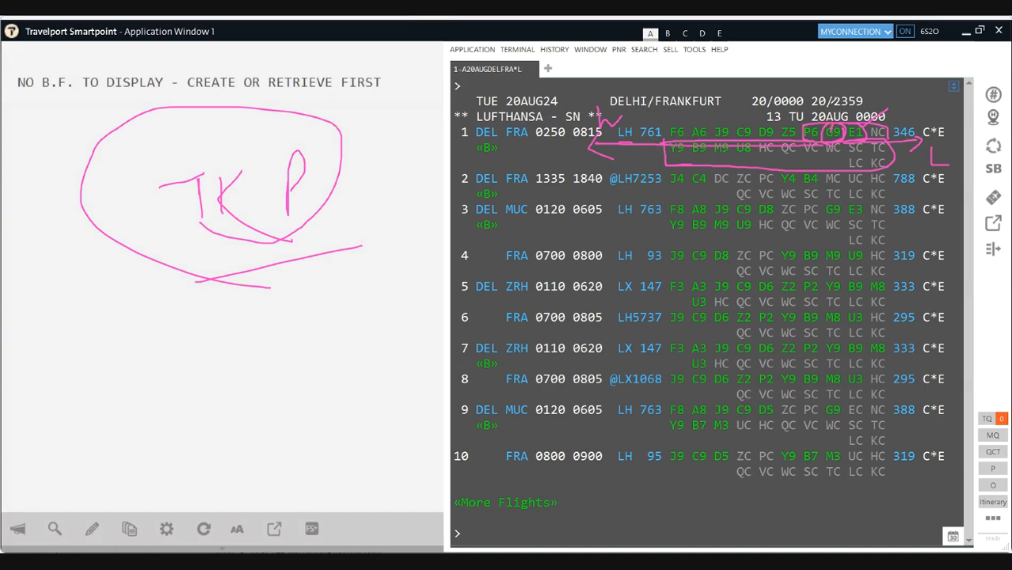
pyautogui.moveTo(824, 65)
pyautogui.mouseDown()
pyautogui.moveTo(824, 48)
pyautogui.moveTo(824, 66)
pyautogui.moveTo(876, 60)
pyautogui.moveTo(893, 76)
pyautogui.moveTo(942, 62)
pyautogui.mouseUp()
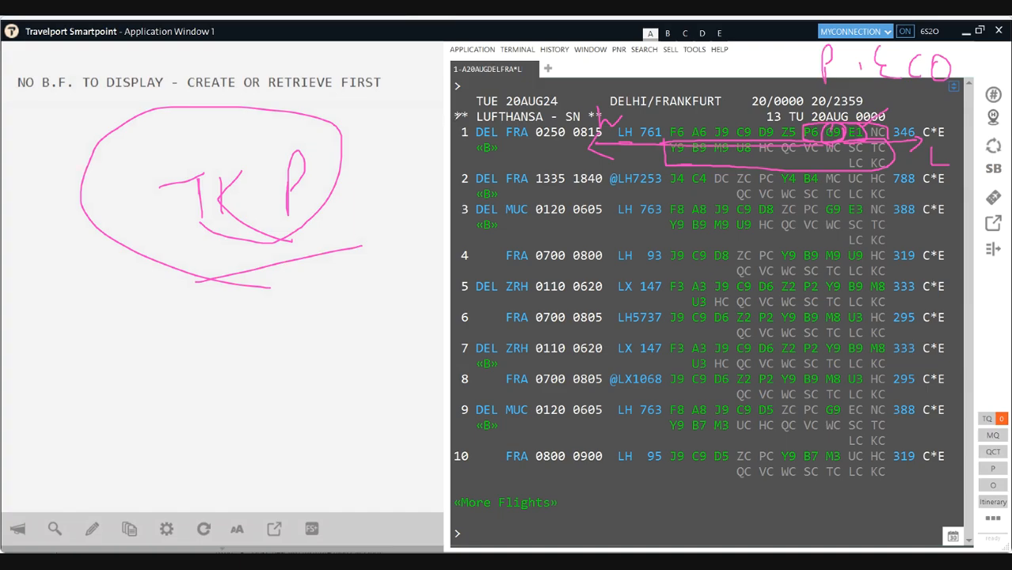
pyautogui.click(444, 141)
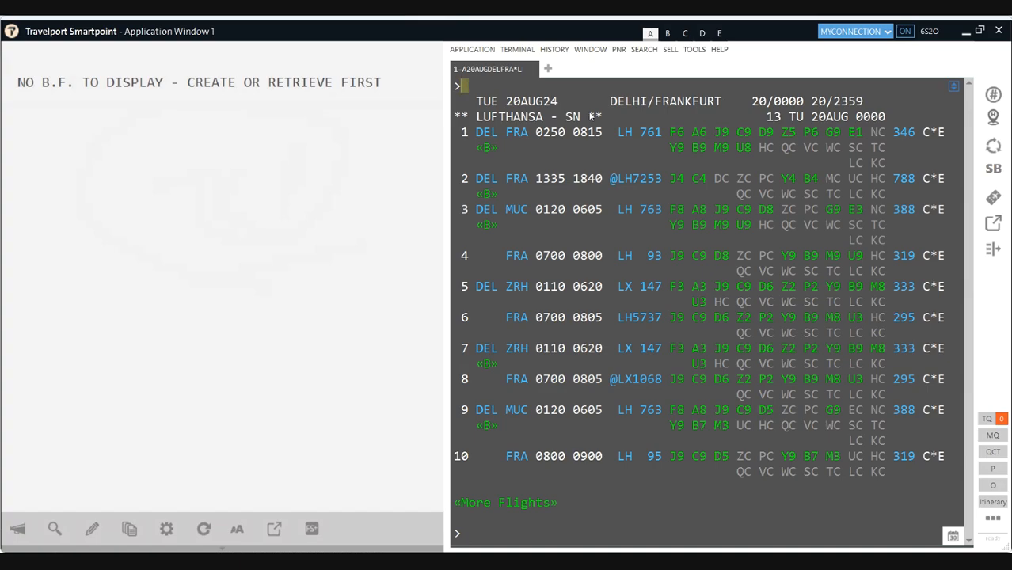
# Step: Sell one G-class seat on LH 761 with N1G1, then key the passenger name entry
pyautogui.write('N1G1')
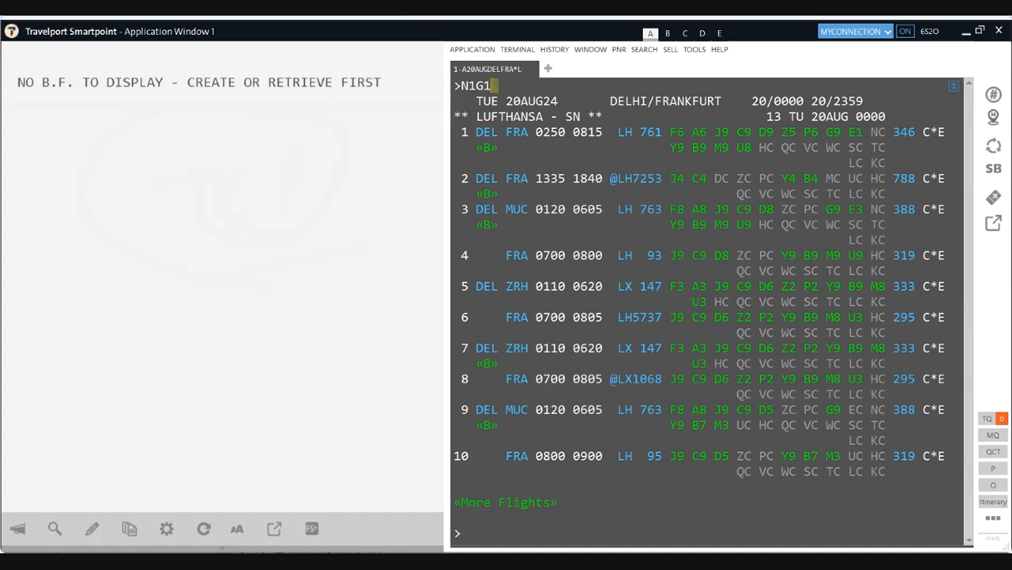
pyautogui.press('Return')
pyautogui.write('N.')
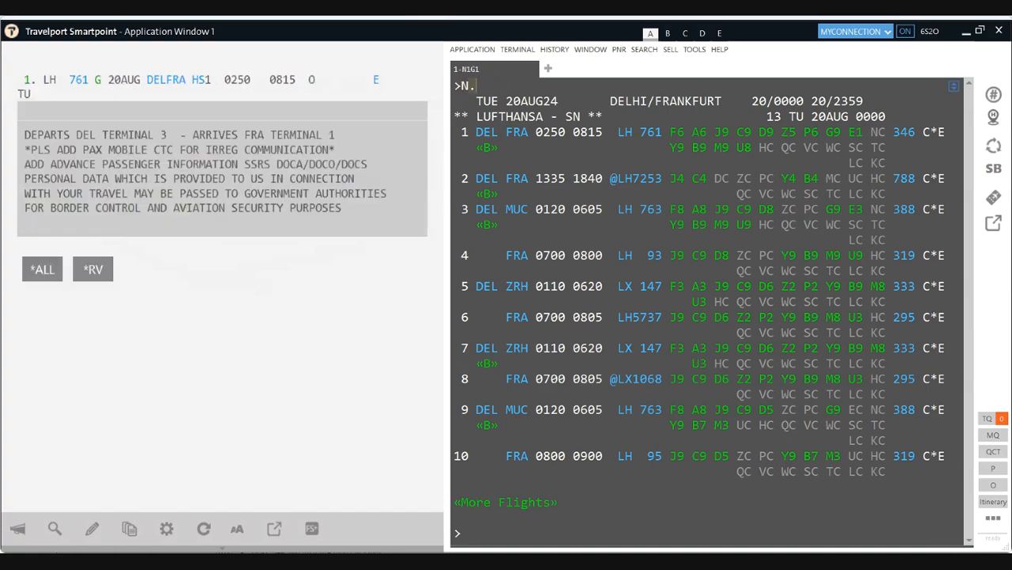
# Step: Add the passenger name, CM/ phone, T.T* ticketing and R.P received-from, then end with ER
pyautogui.press('Return')
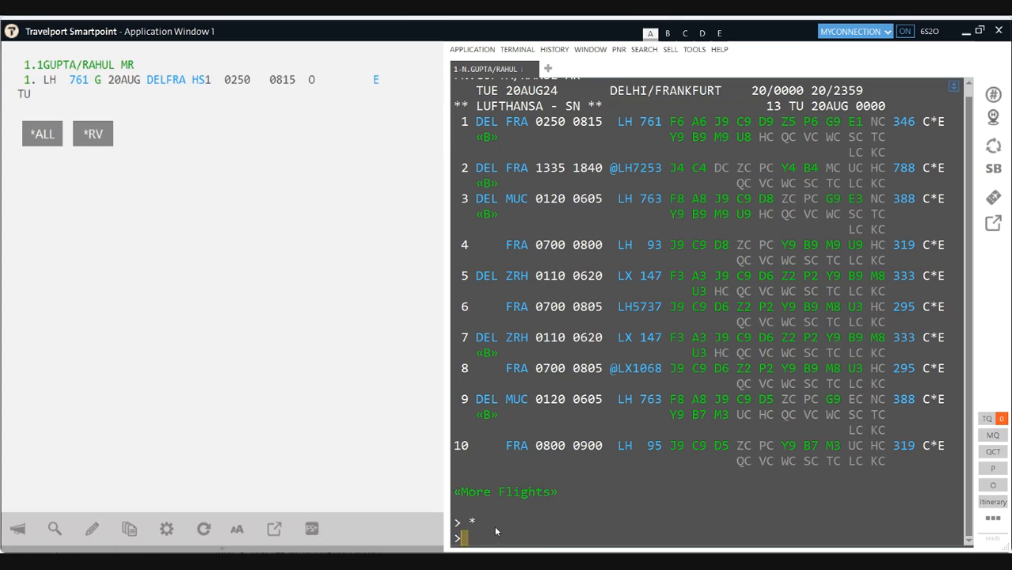
pyautogui.write('CM/')
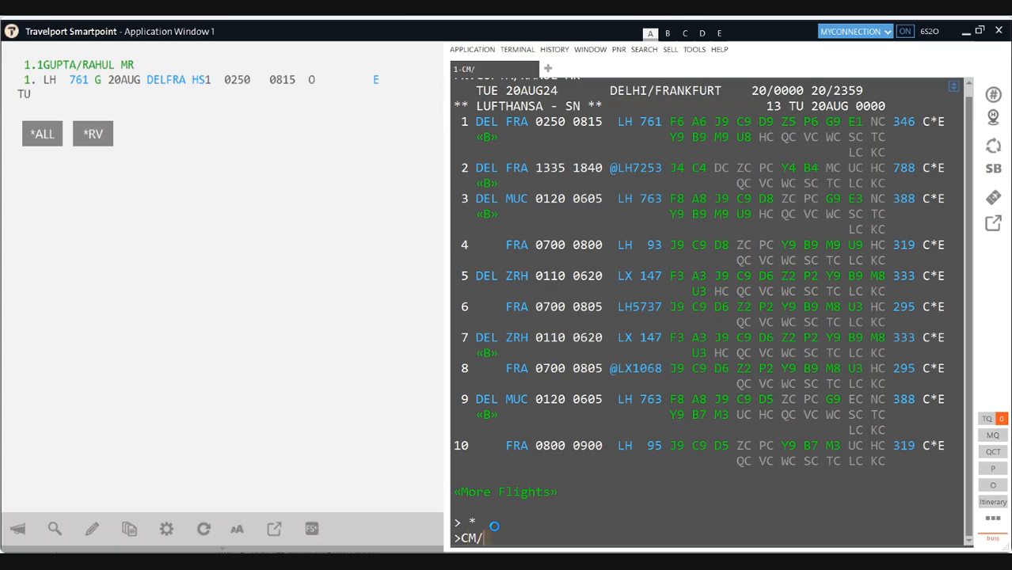
pyautogui.press('Return')
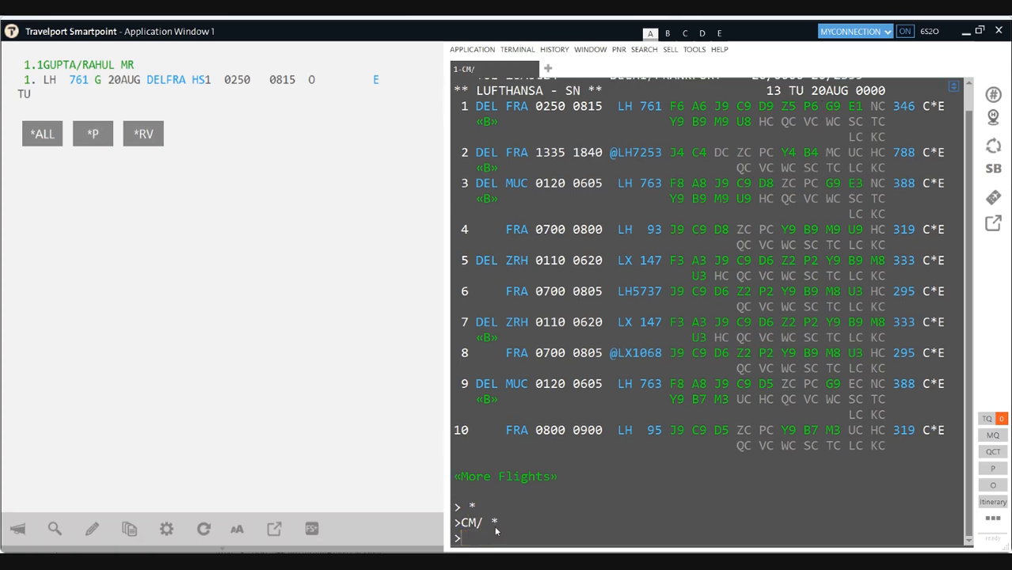
pyautogui.write('T.T*')
pyautogui.press('Return')
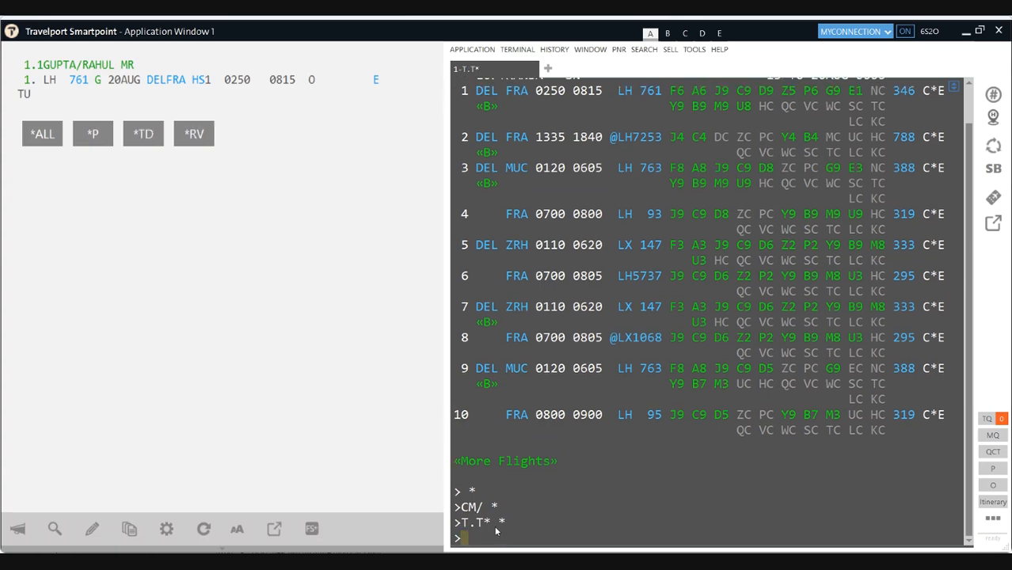
pyautogui.write('R.P')
pyautogui.press('Return')
pyautogui.write('ER')
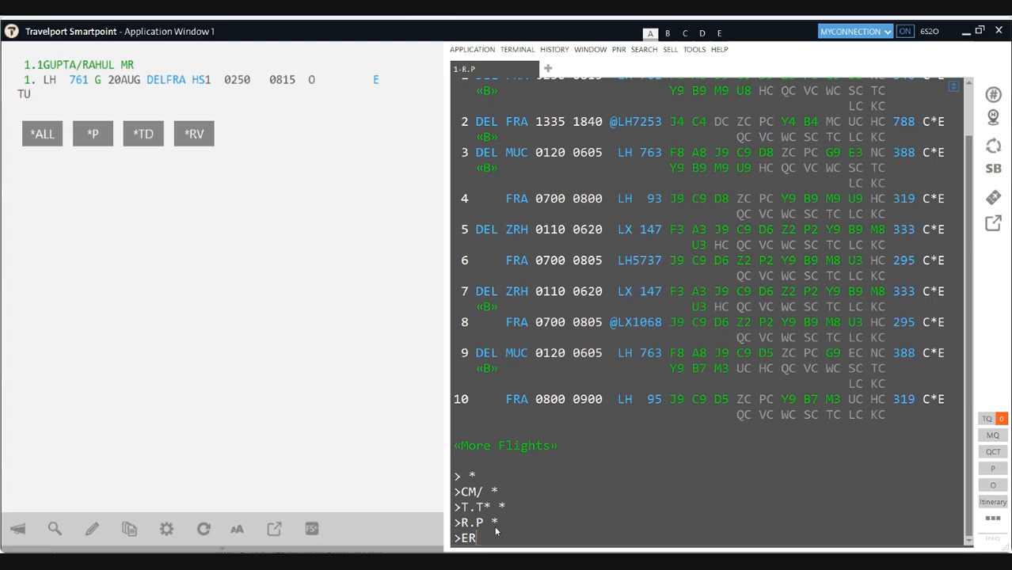
pyautogui.press('Return')
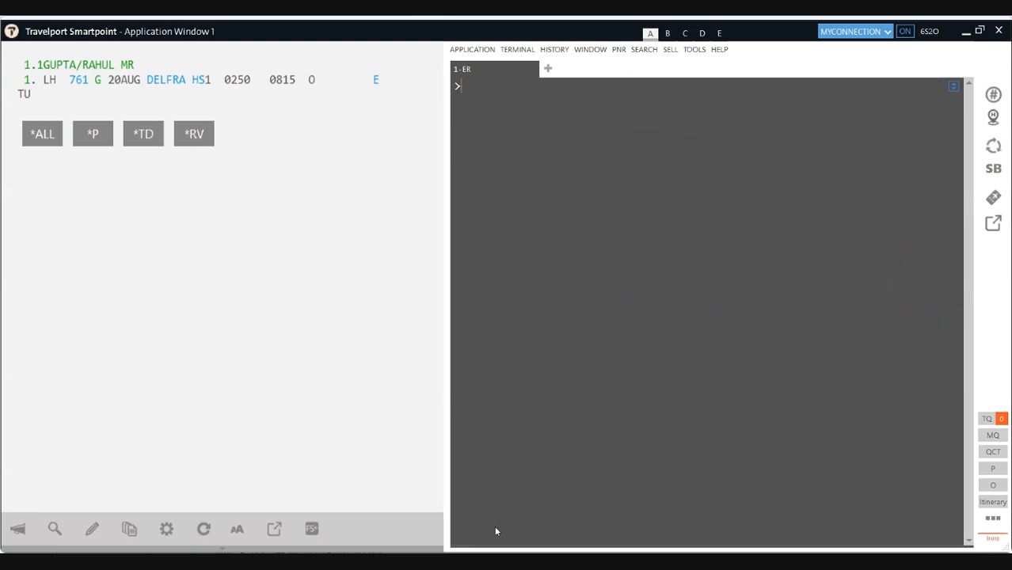
# Step: Retrieve the booking with IR, discarding unsaved changes
pyautogui.write('IR')
pyautogui.press('Return')
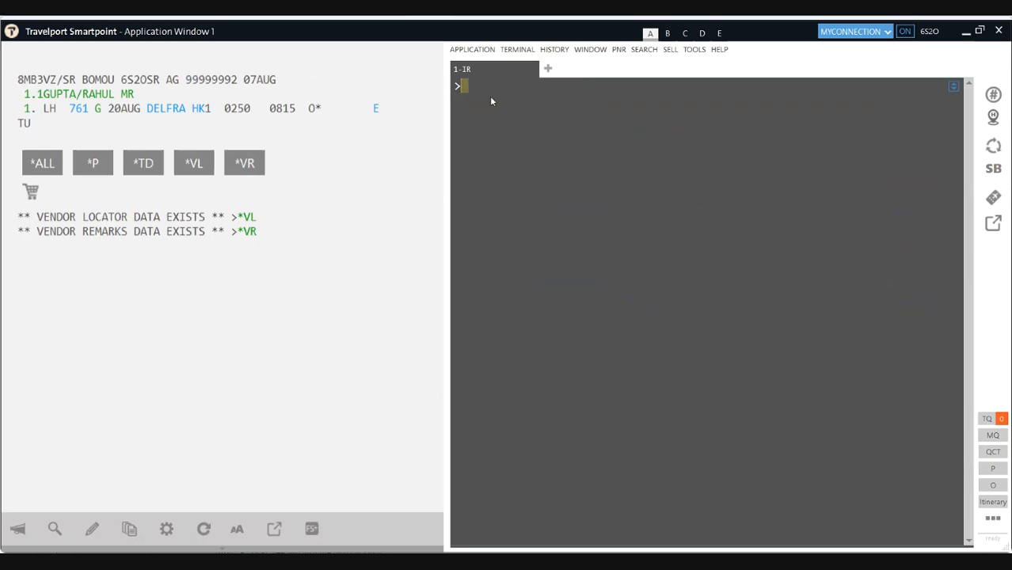
pyautogui.write('TKP')
pyautogui.press('BackSpace')
pyautogui.press('BackSpace')
pyautogui.press('BackSpace')
# Step: Get a best-buy fare quote with FQBB++-PREME totalling INR 128016
pyautogui.write('FQBB')
pyautogui.write('+')
pyautogui.press('BackSpace')
pyautogui.write('++-PREME')
pyautogui.press('Return')
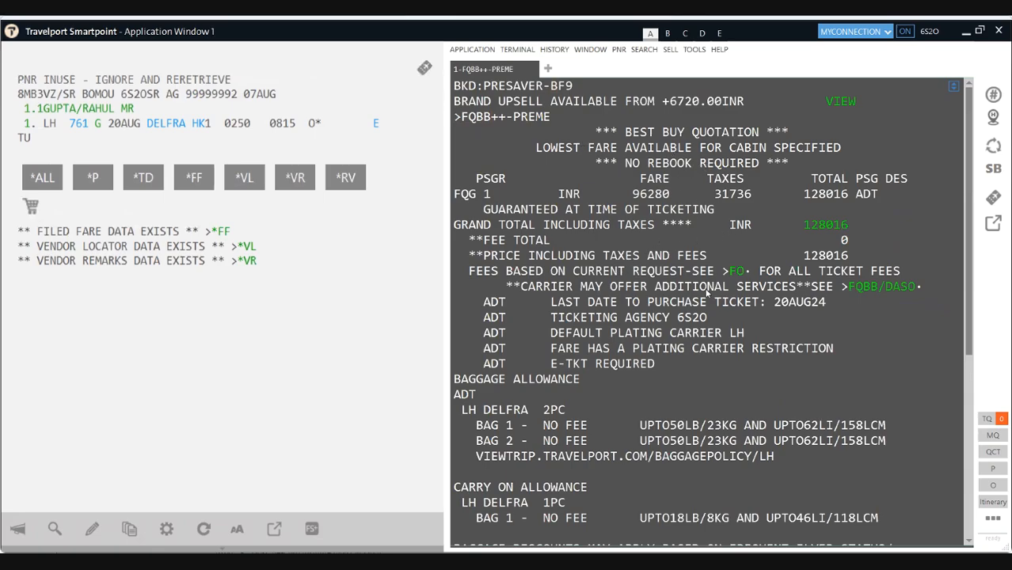
pyautogui.scroll(4, 518, 495)
pyautogui.scroll(-4, 518, 495)
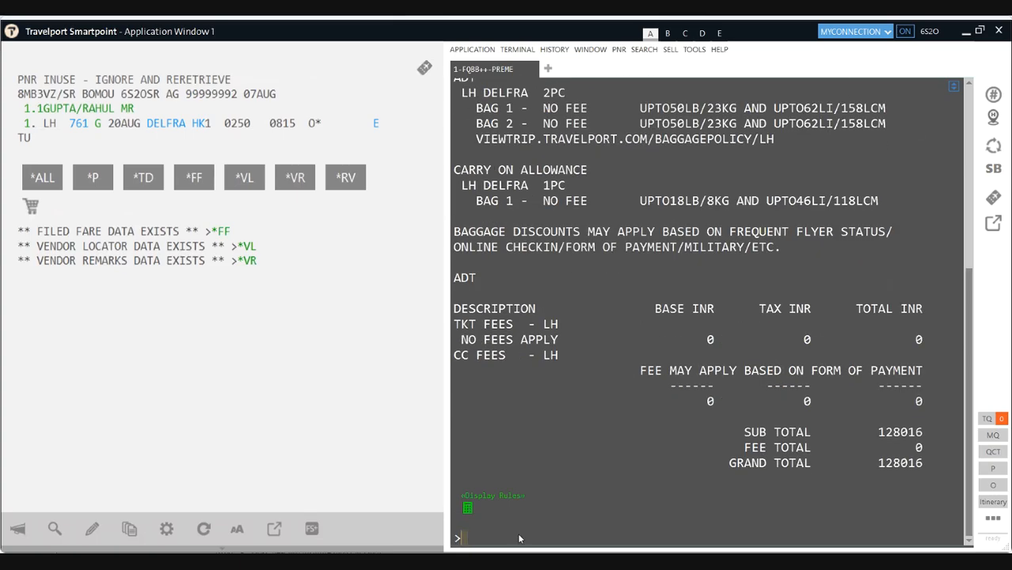
pyautogui.write('ER')
pyautogui.press('BackSpace')
pyautogui.press('BackSpace')
# Step: Recall and rerun A20AUGDELFRA*LH for 20 August Lufthansa Delhi–Frankfurt availability
pyautogui.write('N1G1')
pyautogui.hotkey('alt', 'Up')
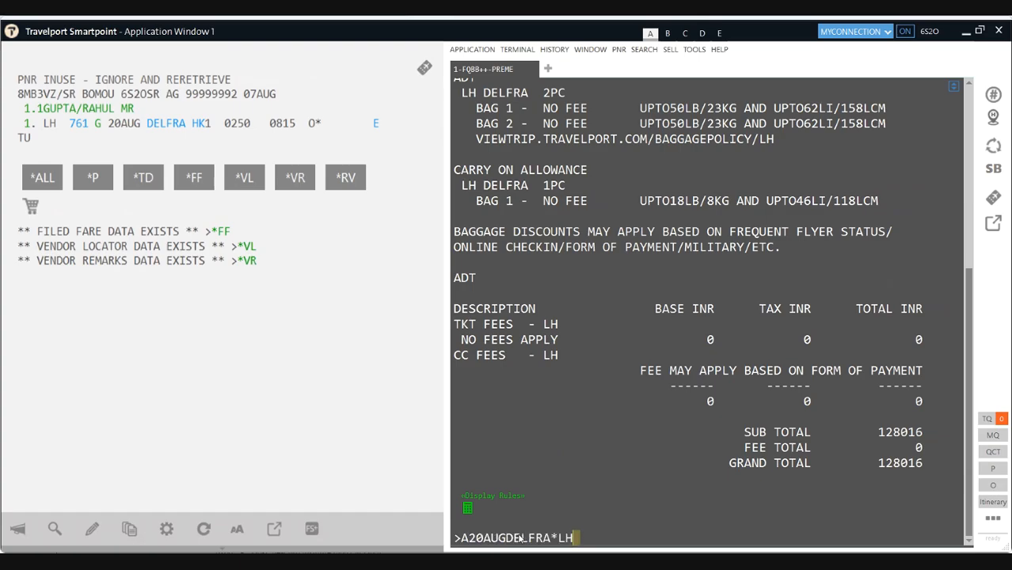
pyautogui.press('Return')
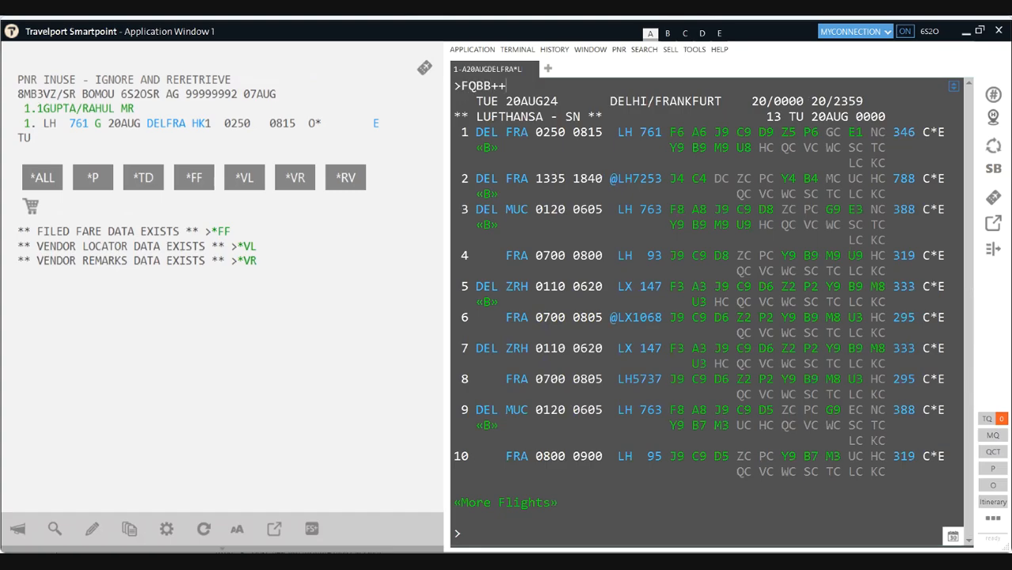
# Step: Send FQBB++-PREME for an INR 80976 quote rebooking segment 1 into E, reviewing the fees
pyautogui.write('REME')
pyautogui.press('Return')
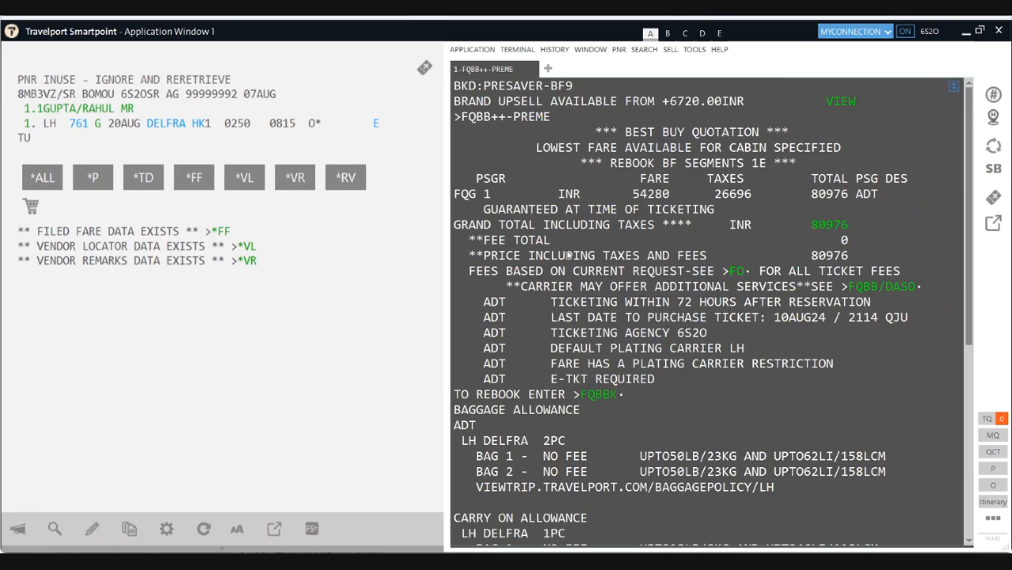
pyautogui.moveTo(606, 162); pyautogui.dragTo(770, 163)
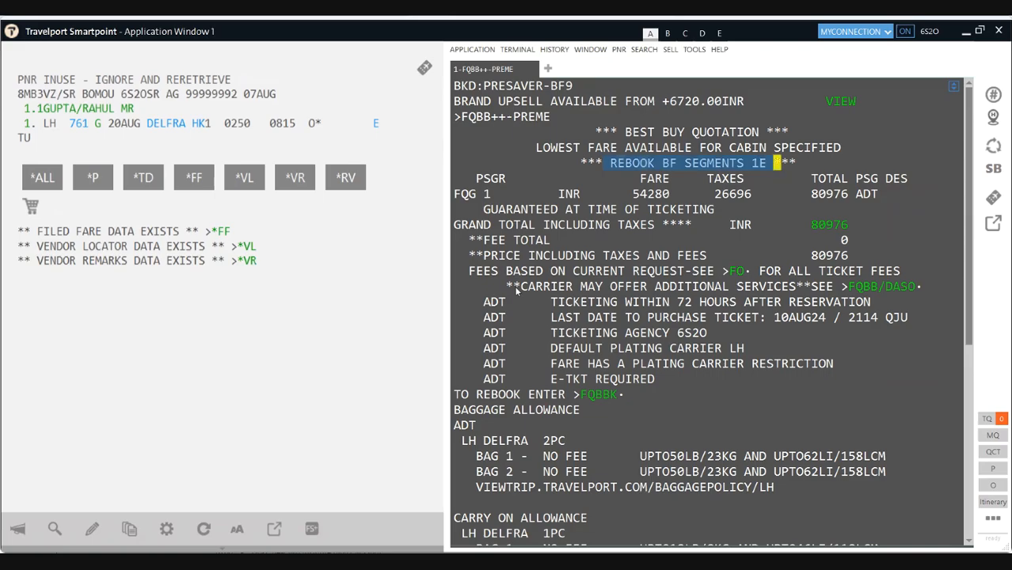
pyautogui.scroll(-1, 515, 291)
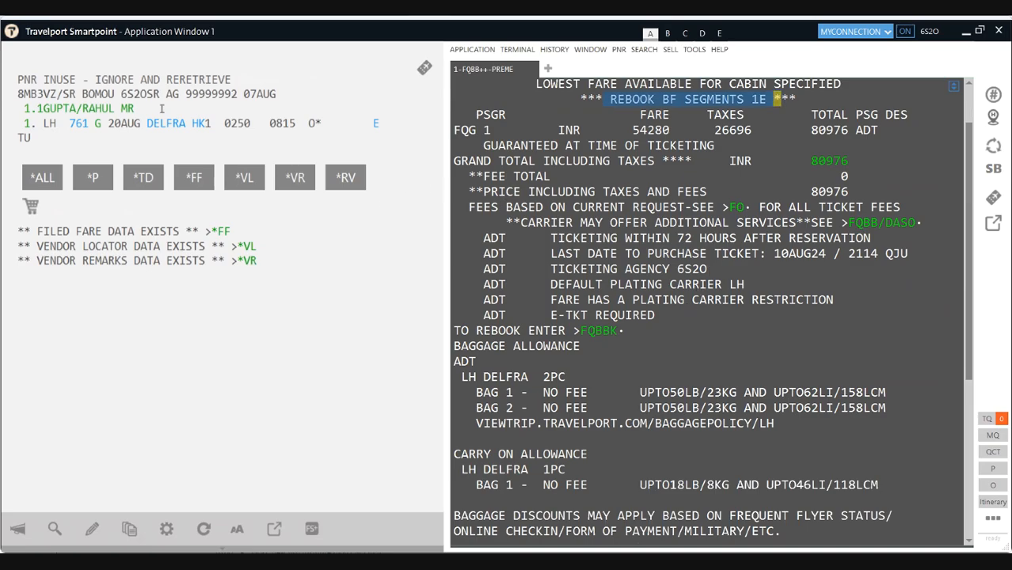
pyautogui.scroll(-6, 493, 254)
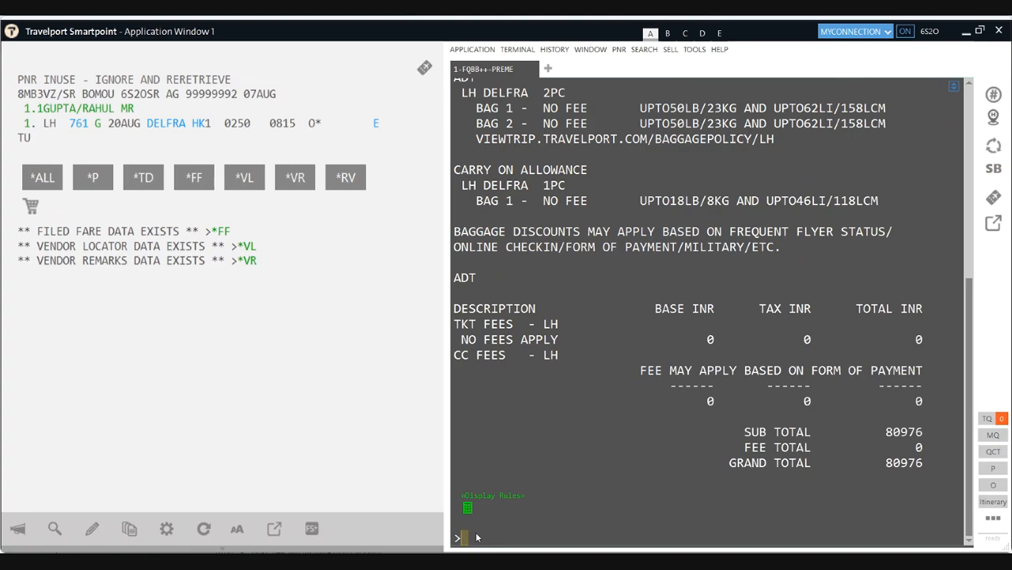
pyautogui.write('1')
pyautogui.press('BackSpace')
pyautogui.press('BackSpace')
pyautogui.scroll(7, 697, 163)
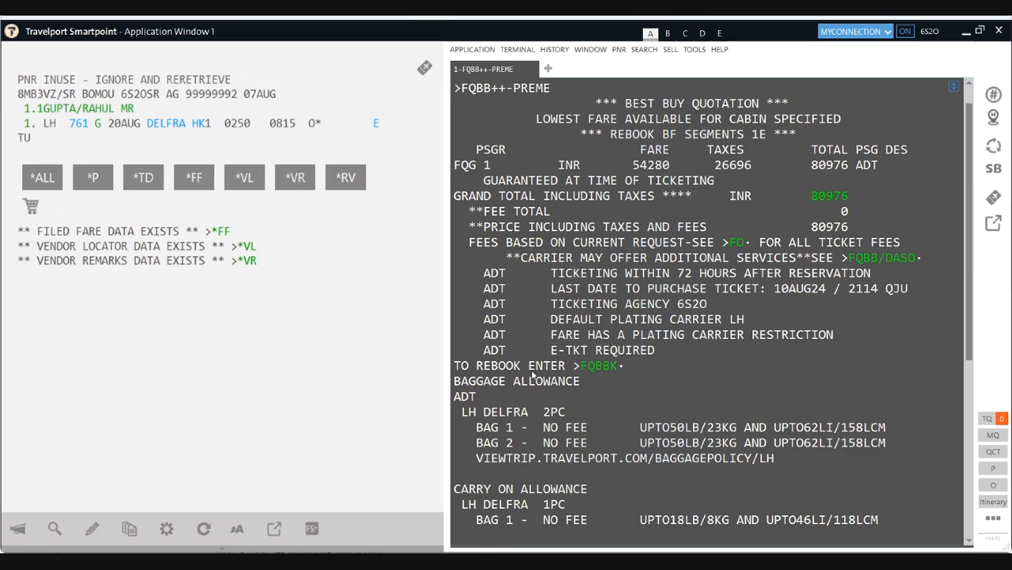
# Step: Rebook segment 1 into class E at INR 80976, add received-from R.P, and try ending with ER twice
pyautogui.click(599, 366)
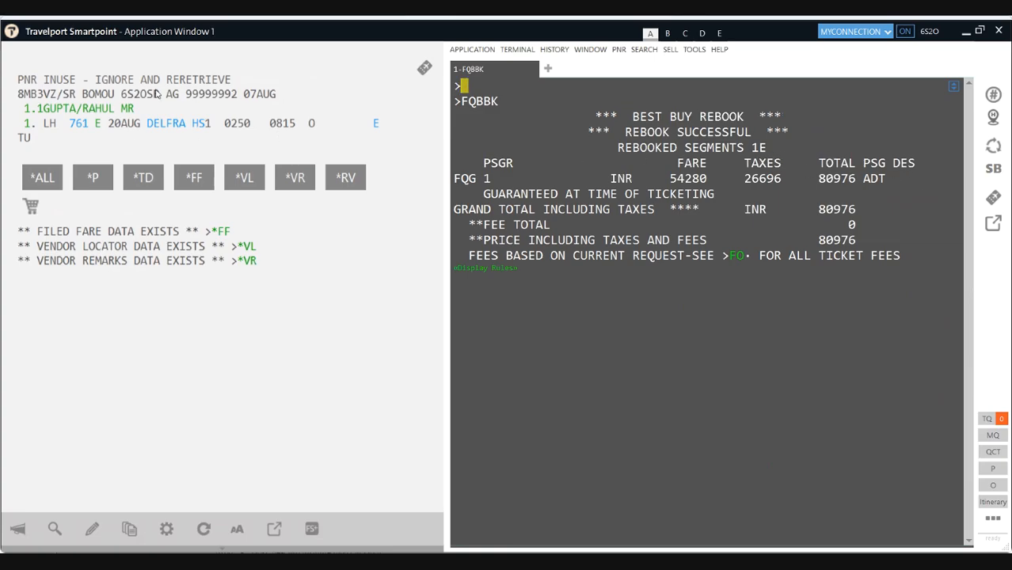
pyautogui.write('R.P')
pyautogui.press('Return')
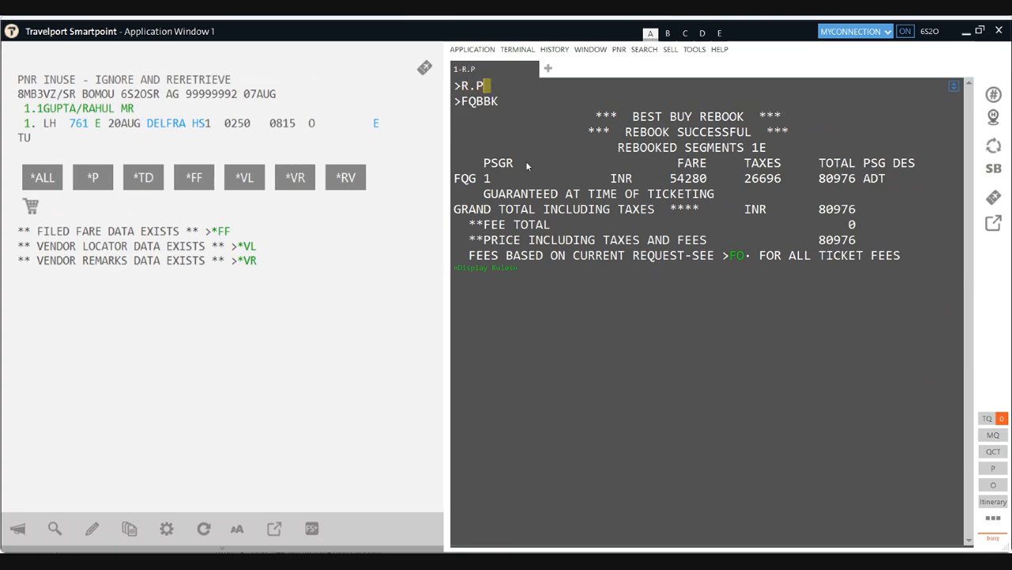
pyautogui.write('ER')
pyautogui.press('Return')
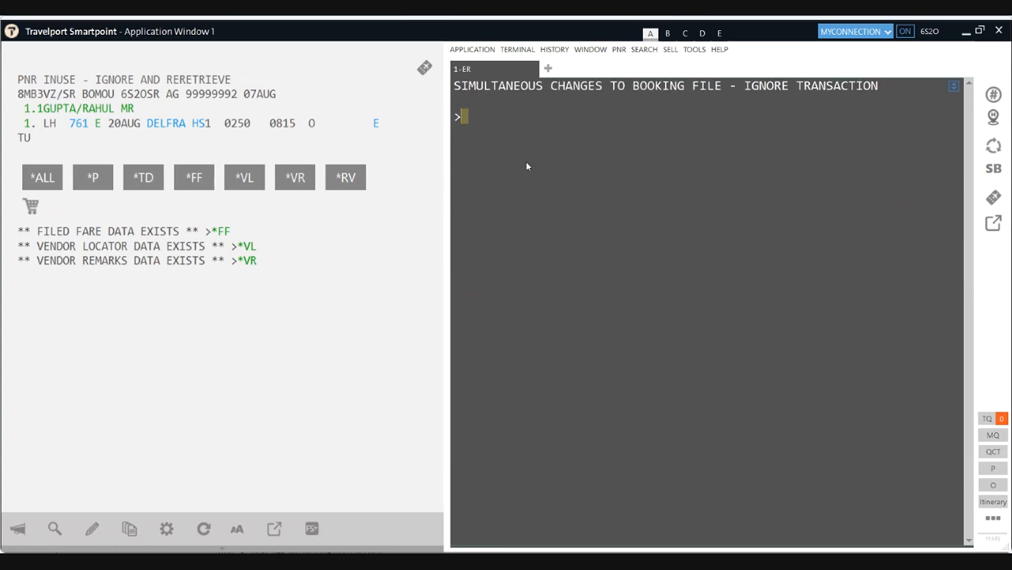
pyautogui.write('ER')
pyautogui.press('Return')
# Step: Discard changes with IR and request the best-buy premium fare quote FQ++-PREME again
pyautogui.write('IR')
pyautogui.press('Return')
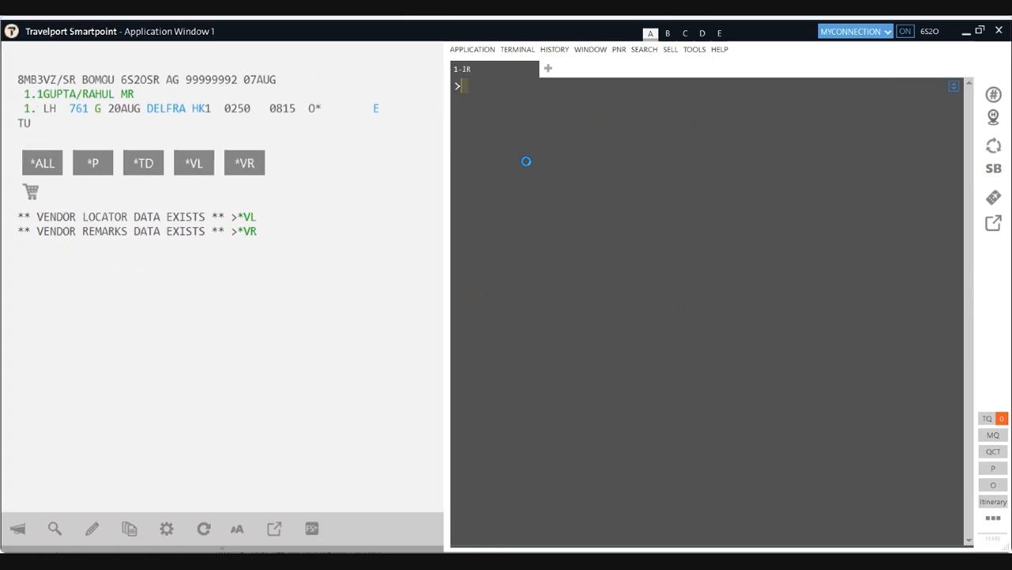
pyautogui.write('FQBB')
pyautogui.write('++-PREME')
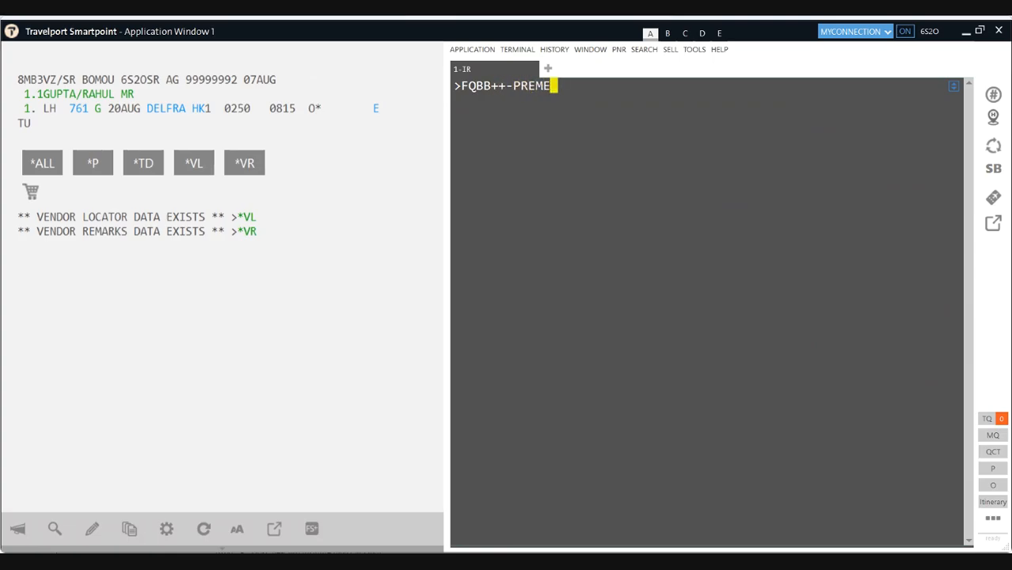
pyautogui.press('Return')
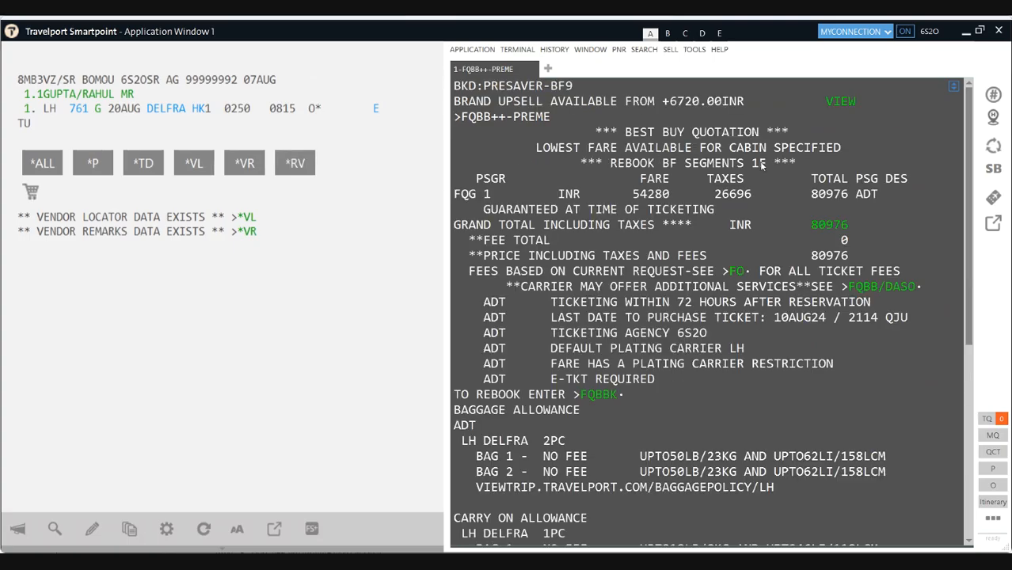
# Step: Rebook segment 1 into the quoted class, add received-from R.P, and end with ER
pyautogui.click(598, 395)
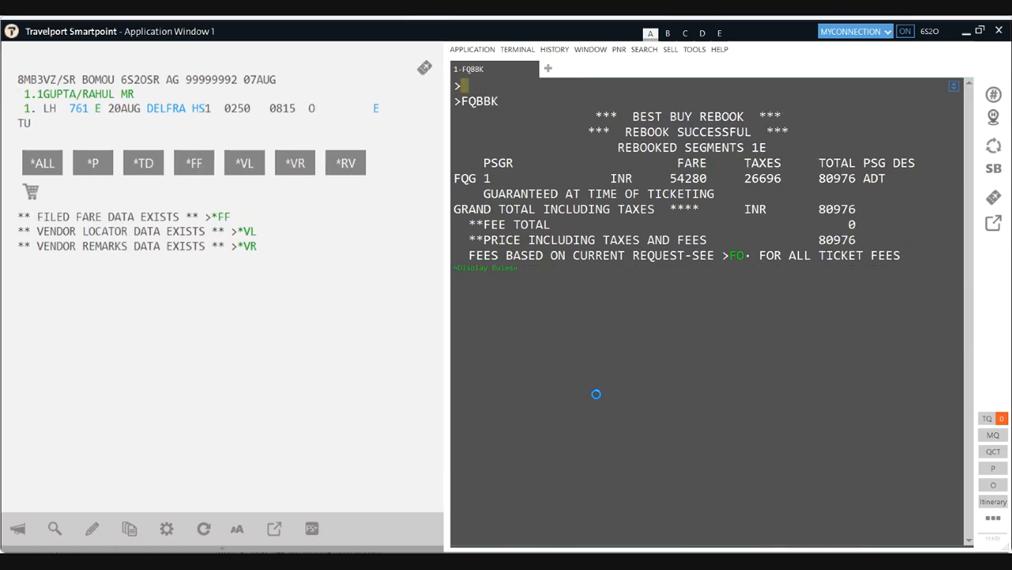
pyautogui.write('R.P')
pyautogui.press('Return')
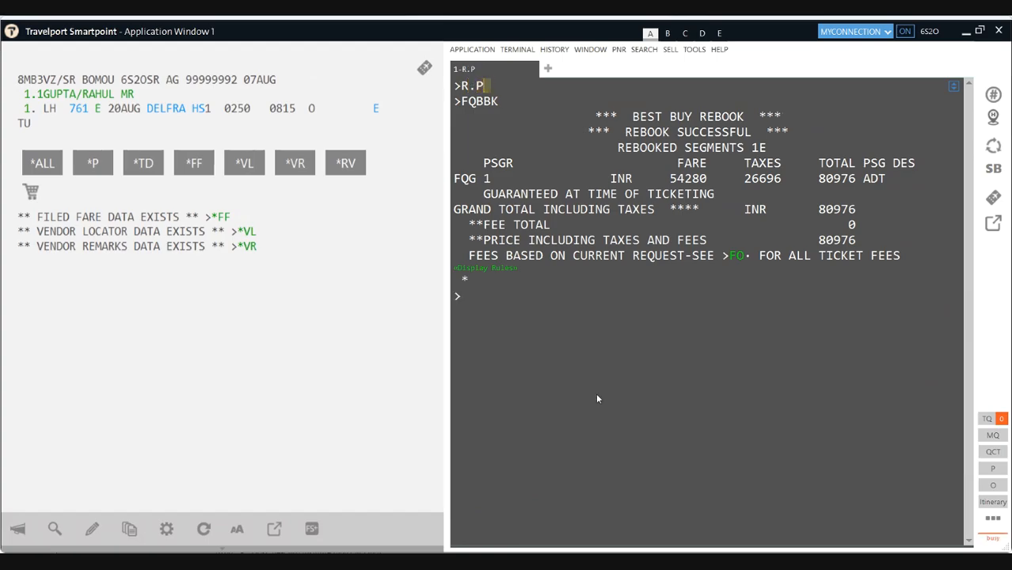
pyautogui.write('ER')
pyautogui.press('Return')
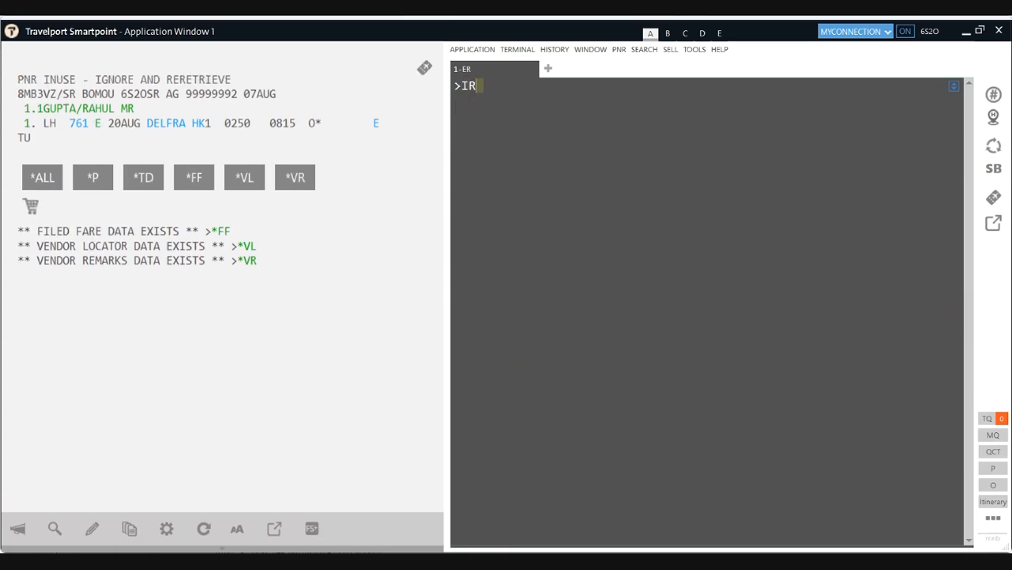
# Step: Ignore and re-retrieve the PNR with IR, then show the FQ1 filed fare summary at INR 80976
pyautogui.press('Return')
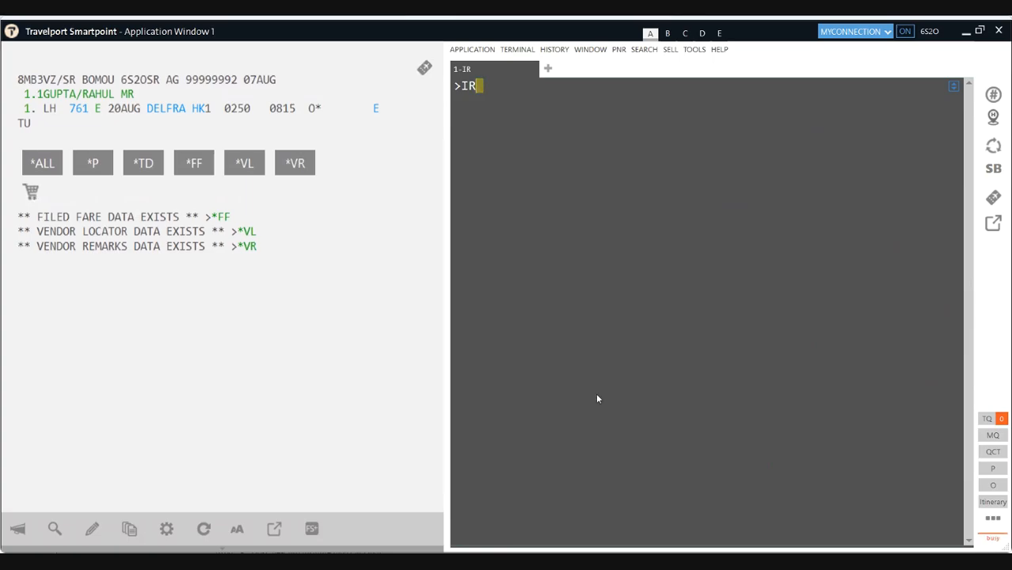
pyautogui.press('BackSpace')
pyautogui.press('BackSpace')
pyautogui.write('IE')
pyautogui.press('Return')
pyautogui.write('IR')
pyautogui.press('Return')
pyautogui.click(221, 218)
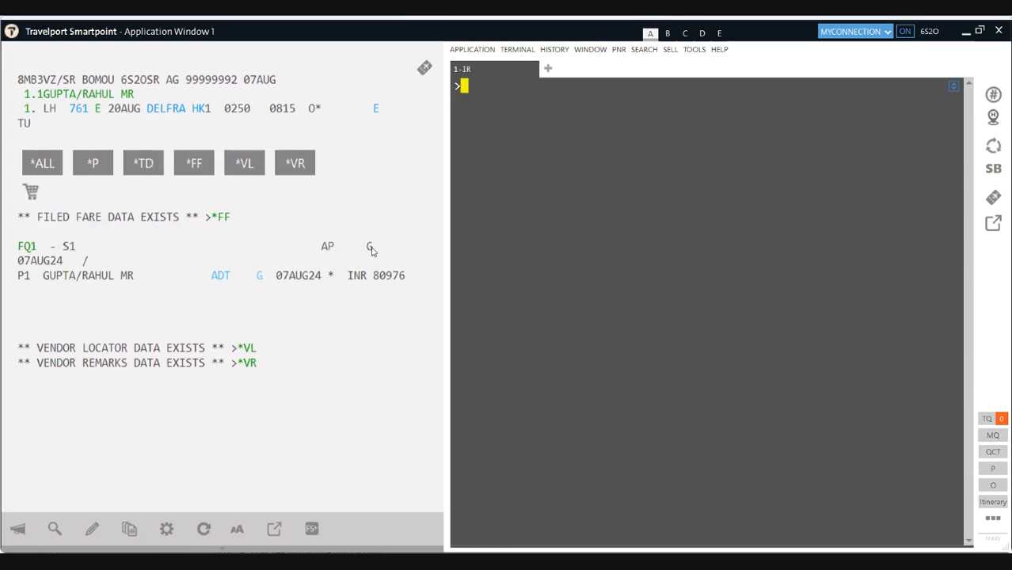
# Step: Expand FQ1 to its full fare details, look up fares for fare basis ENCOWAA, then close the search
pyautogui.click(27, 248)
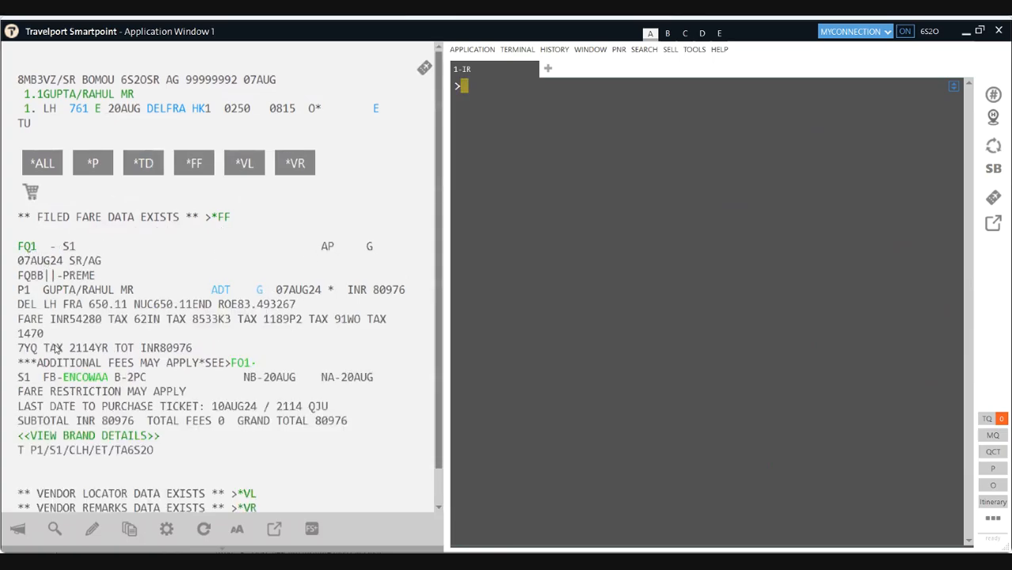
pyautogui.click(85, 379)
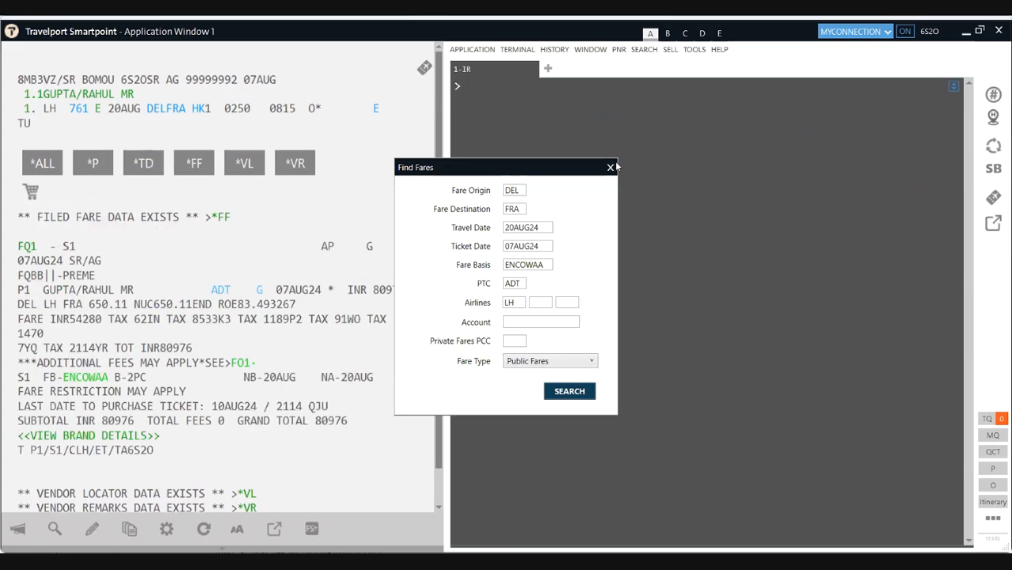
pyautogui.moveTo(542, 264); pyautogui.dragTo(500, 271)
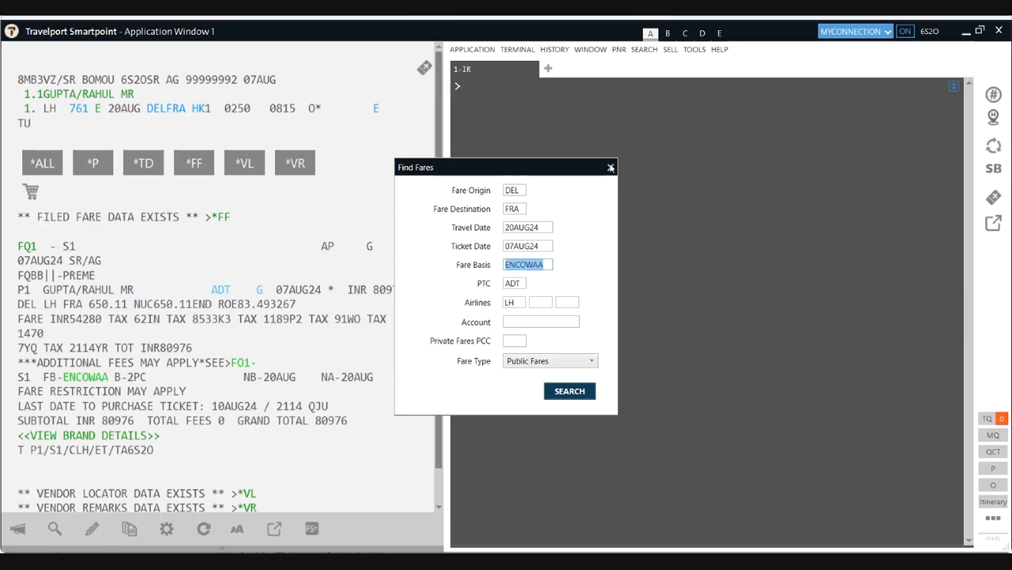
pyautogui.click(609, 167)
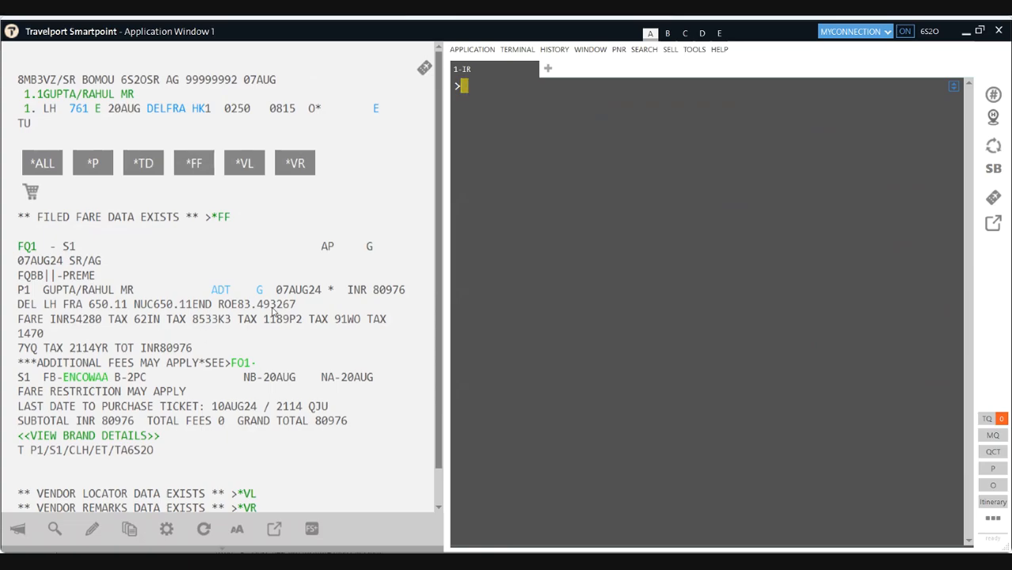
# Step: Cancel all filed fares on the booking with FXALL
pyautogui.moveTo(261, 295)
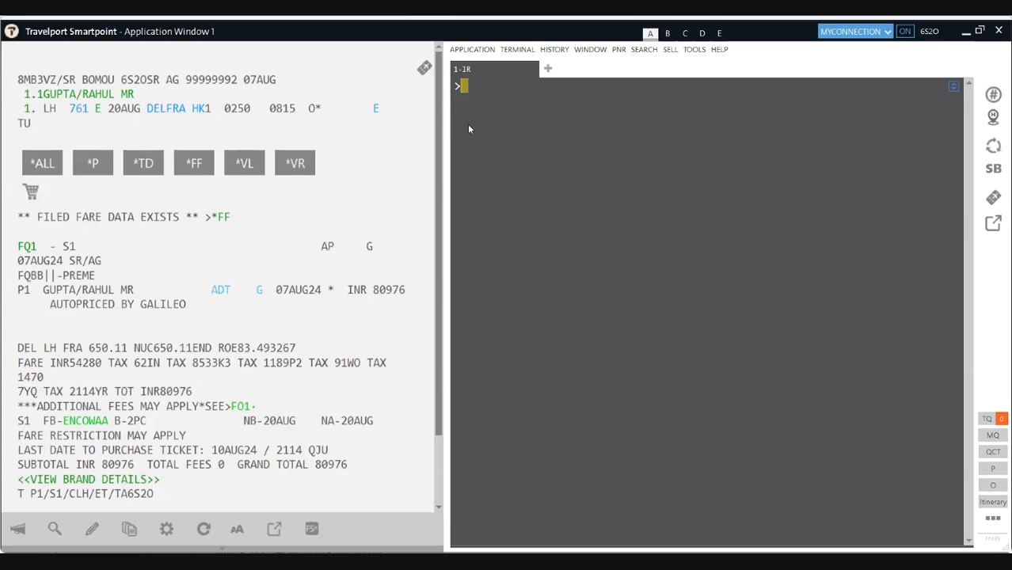
pyautogui.write('FXALL')
pyautogui.press('Return')
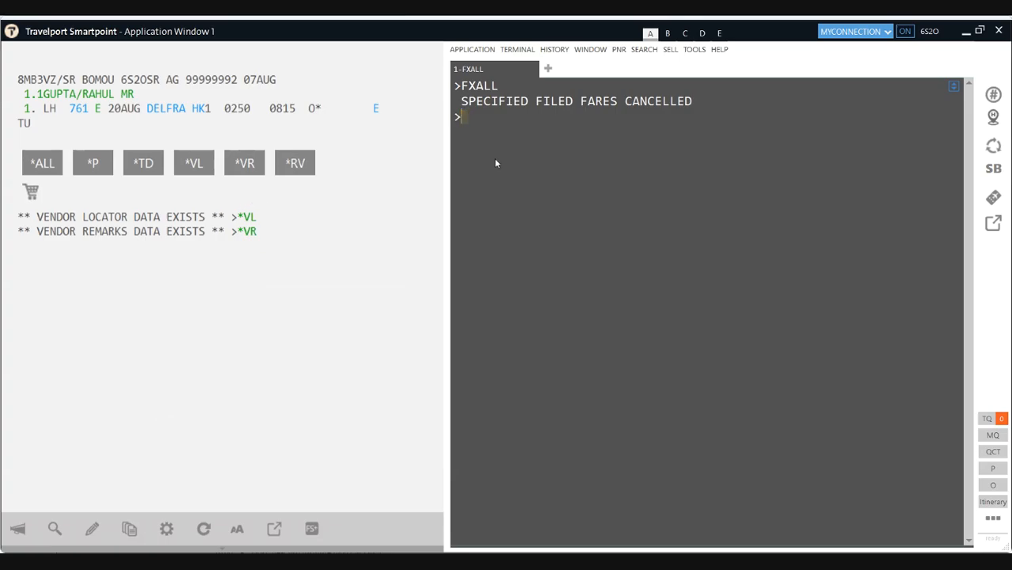
# Step: Discard the cancellation with IR and expand the FQ1 filed fare details again
pyautogui.write('IR')
pyautogui.press('Return')
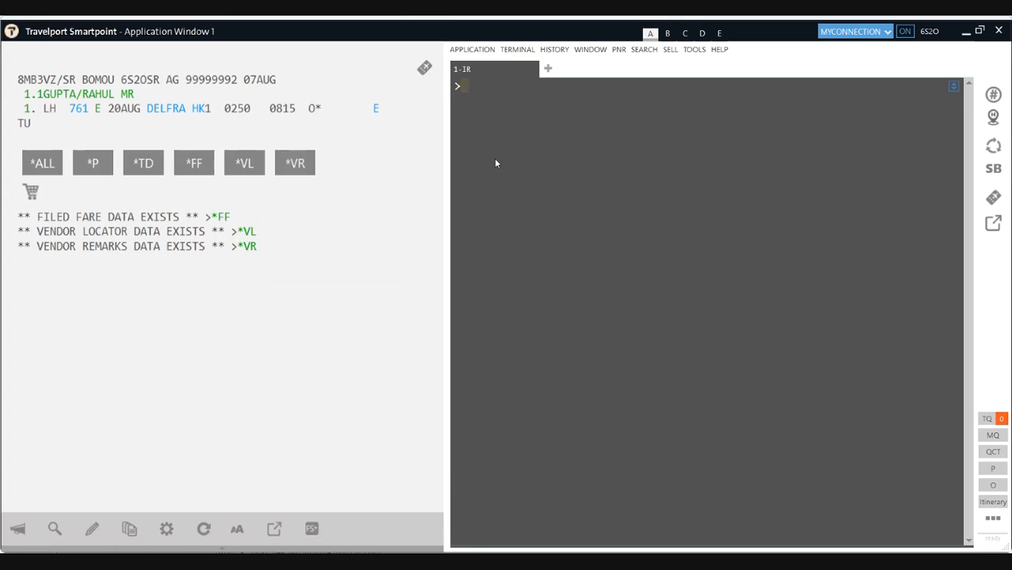
pyautogui.click(224, 217)
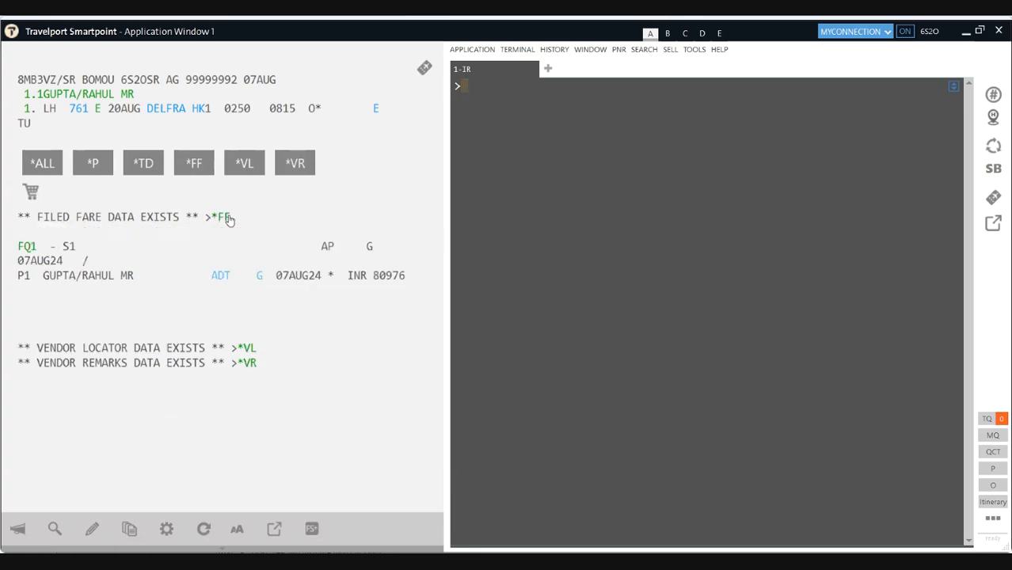
pyautogui.click(29, 247)
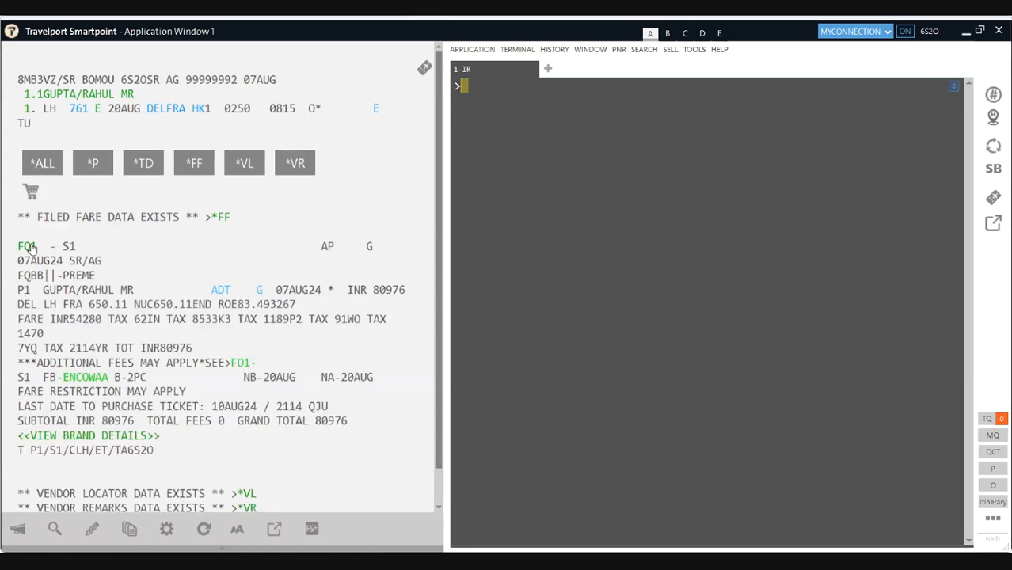
# Step: Reveal the AUTOPRICED BY GALILEO note under P1 and highlight the INR 80976 fare amount
pyautogui.scroll(-1, 126, 358)
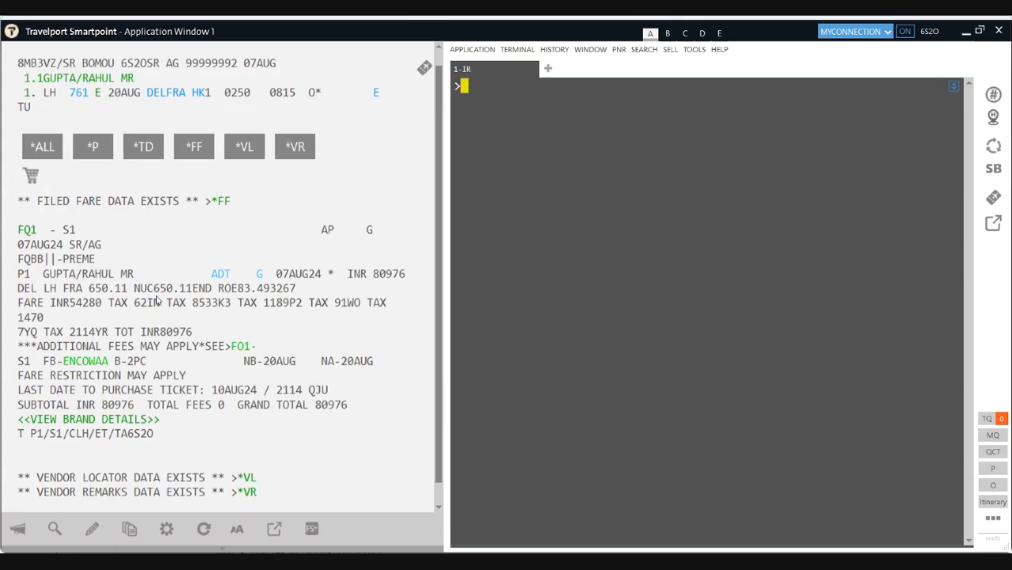
pyautogui.click(258, 275)
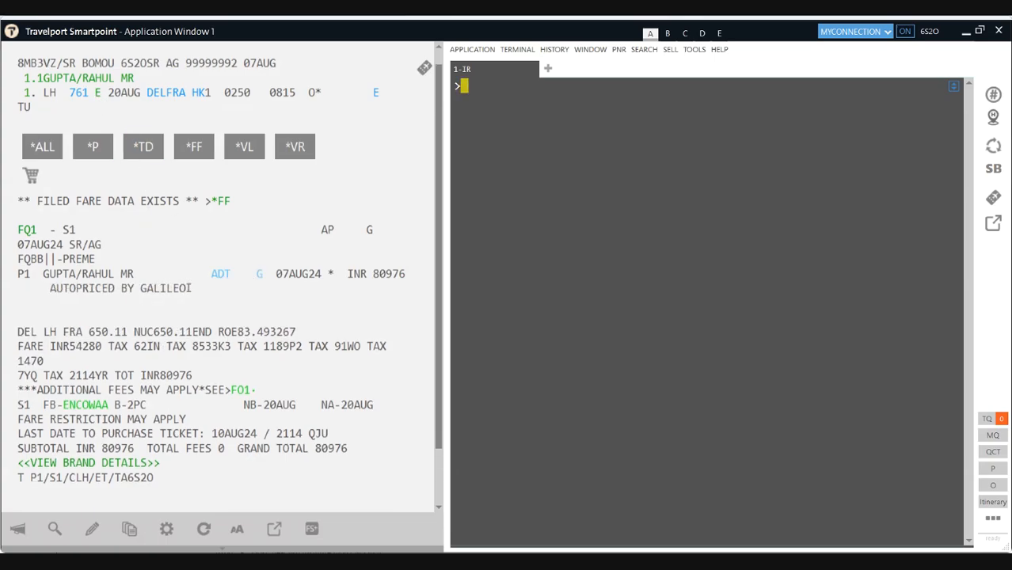
pyautogui.moveTo(189, 289); pyautogui.dragTo(45, 289)
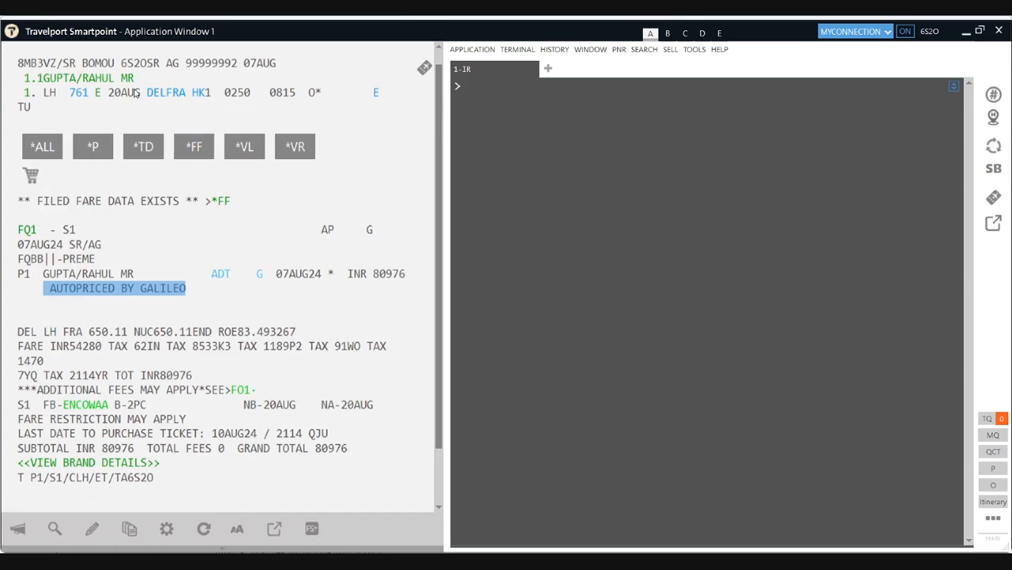
pyautogui.moveTo(412, 275); pyautogui.dragTo(334, 274)
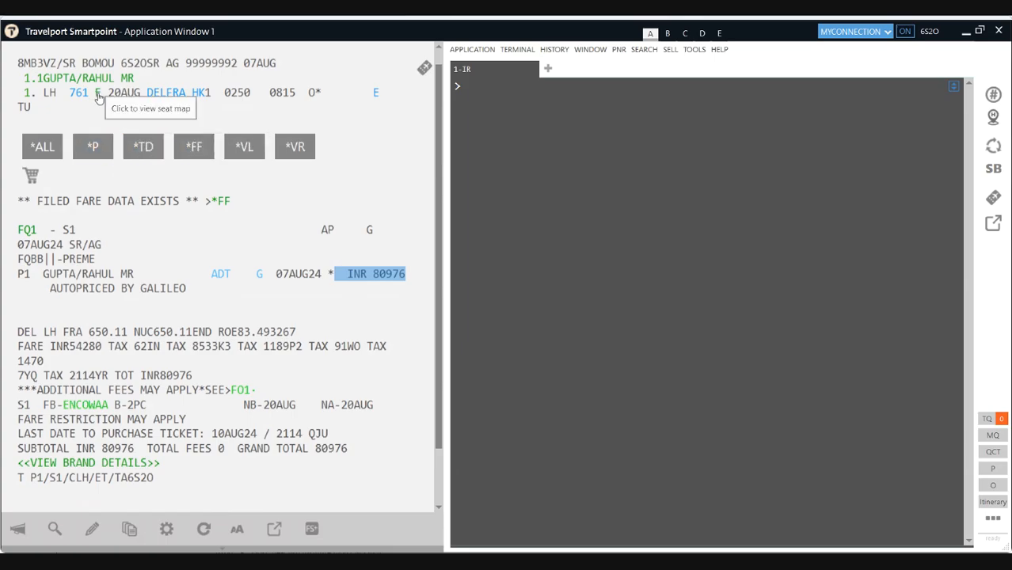
# Step: Cancel all existing filed fares on the booking
pyautogui.click(498, 92)
pyautogui.write('FXALL')
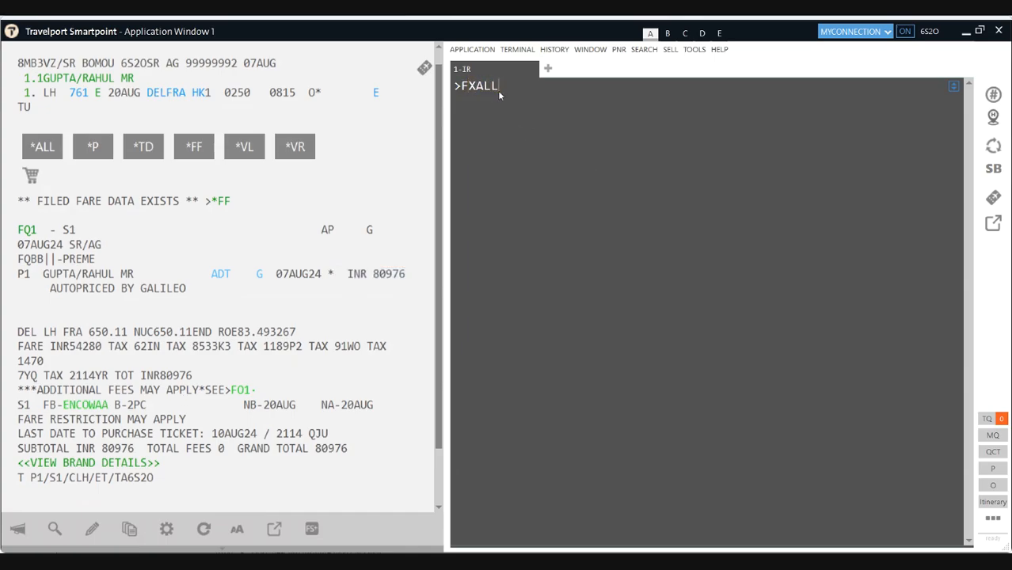
pyautogui.press('Return')
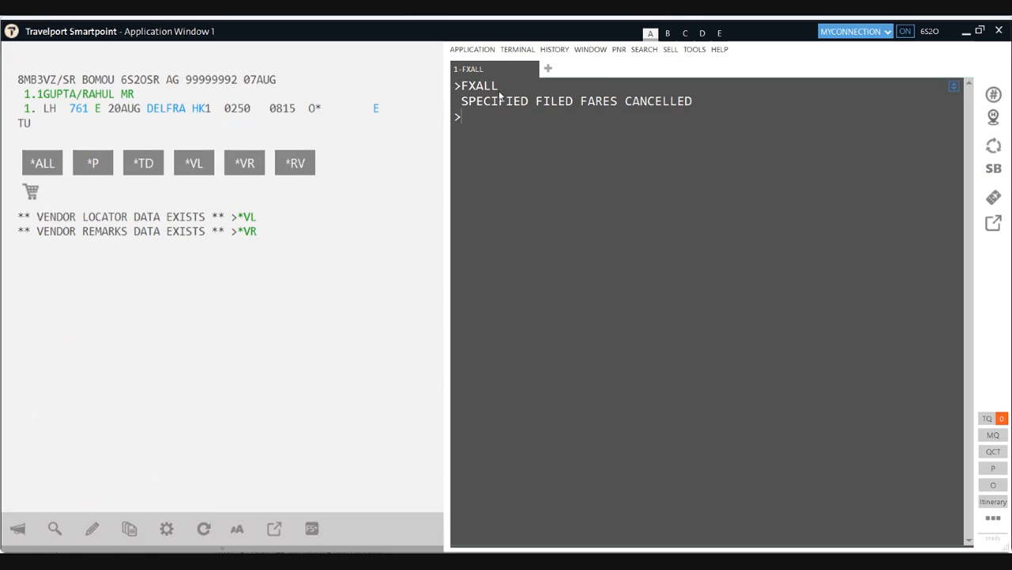
# Step: Quote a fresh fare totalling INR 80976 and add received-from R.P
pyautogui.write('Q')
pyautogui.press('Return')
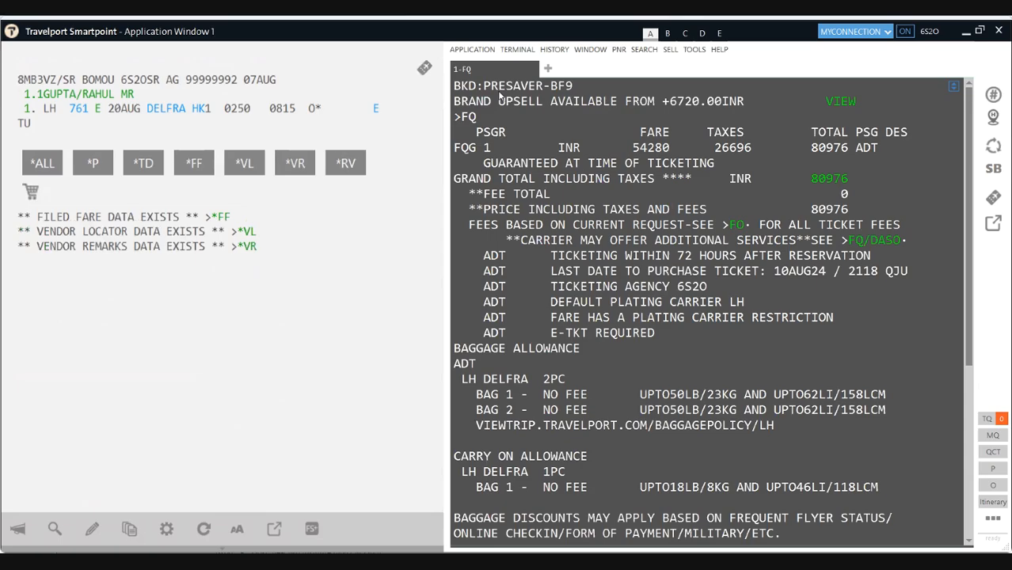
pyautogui.scroll(-6, 568, 355)
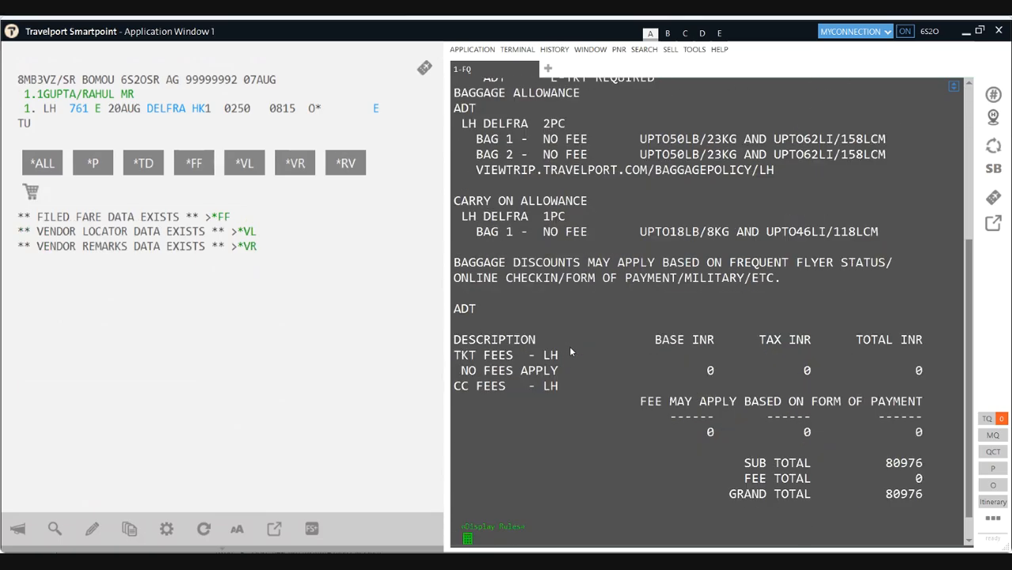
pyautogui.write('R.P')
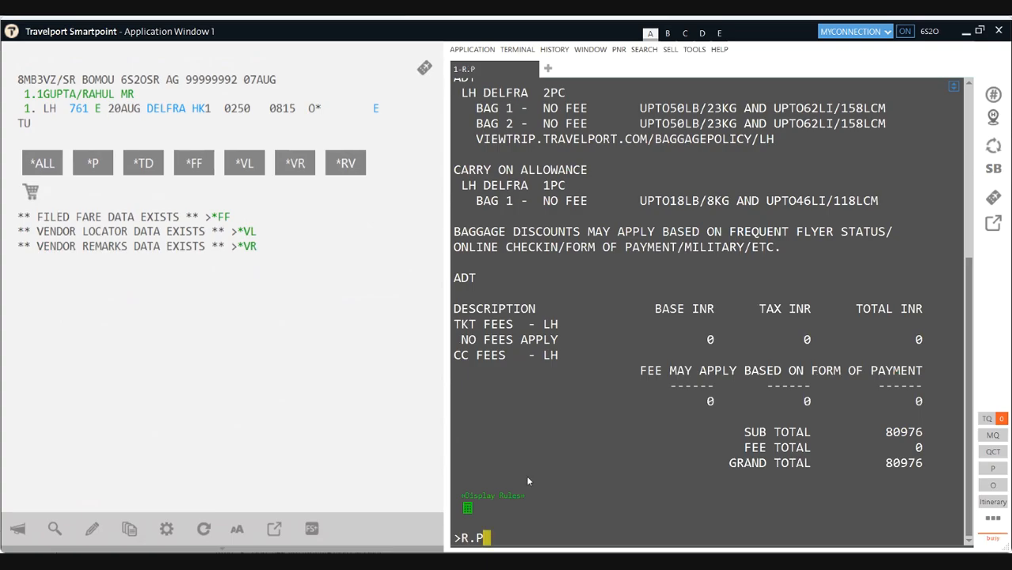
pyautogui.press('Return')
# Step: End with ER, re-retrieve the PNR with IR, and expand FQ1 with its AUTOPRICED BY GALILEO note
pyautogui.write('ER')
pyautogui.press('Return')
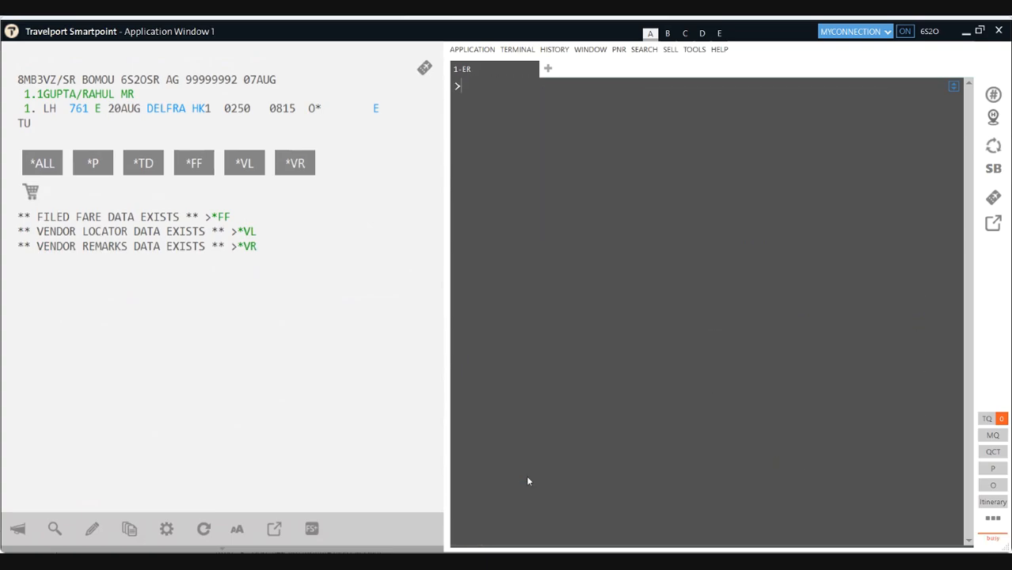
pyautogui.write('IR')
pyautogui.press('Return')
pyautogui.click(220, 217)
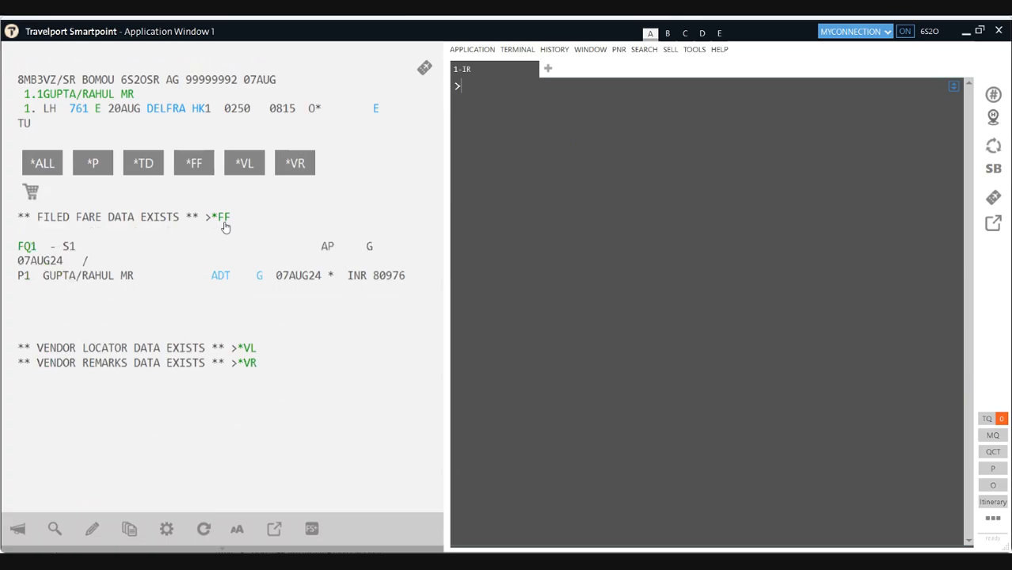
pyautogui.click(24, 249)
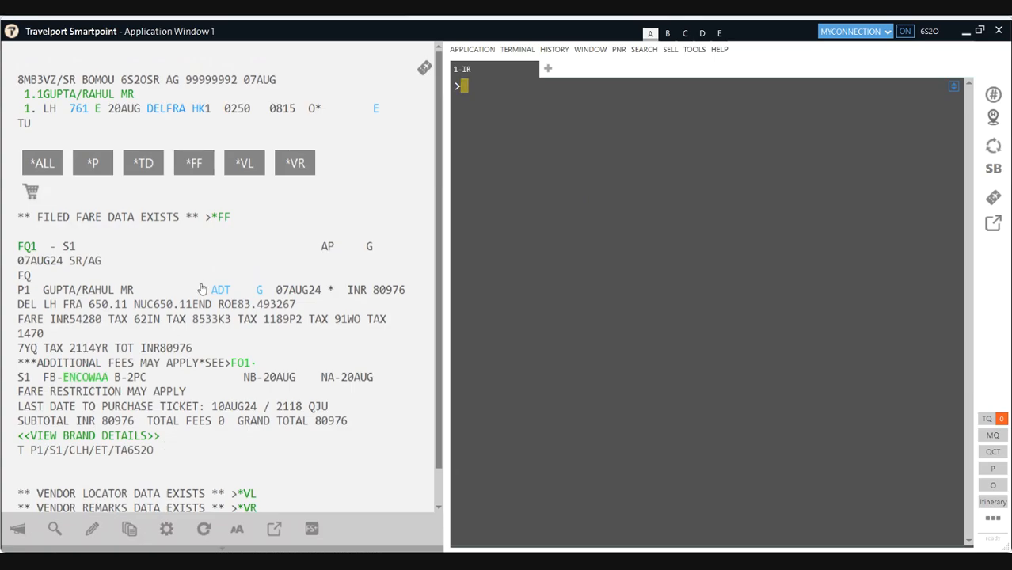
pyautogui.click(259, 292)
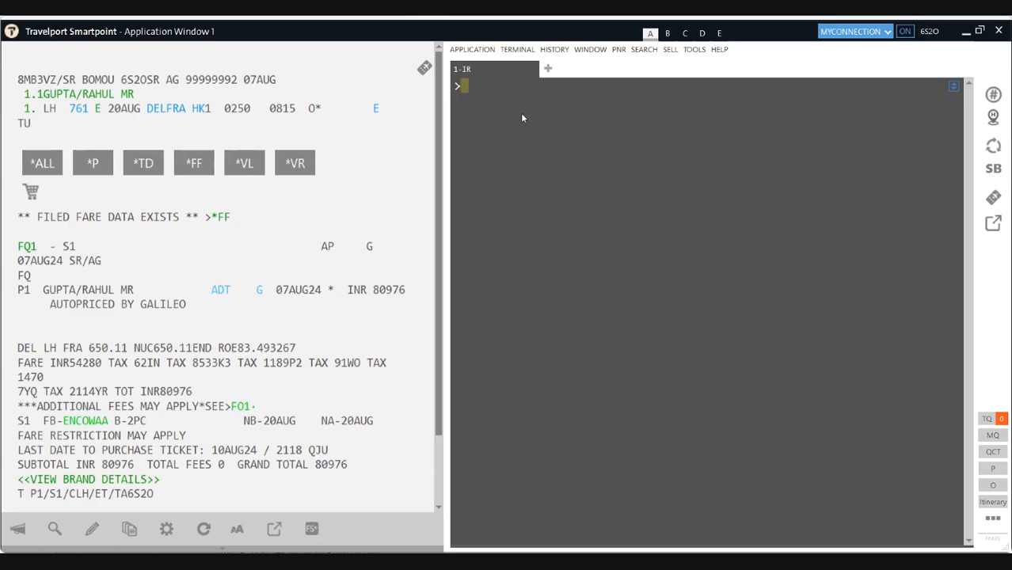
# Step: Type FXALL without sending it, clear it, and toggle the AUTOPRICED BY GALILEO note
pyautogui.write('FXA;')
pyautogui.press('BackSpace')
pyautogui.write('LL')
pyautogui.press('BackSpace')
pyautogui.press('BackSpace')
pyautogui.press('BackSpace')
pyautogui.press('BackSpace')
pyautogui.press('BackSpace')
pyautogui.click(260, 293)
pyautogui.click(259, 292)
# Step: Redisplay the filed fare summary, its Galileo pricing source, and the full FQ1 details
pyautogui.write('FQ')
pyautogui.click(221, 218)
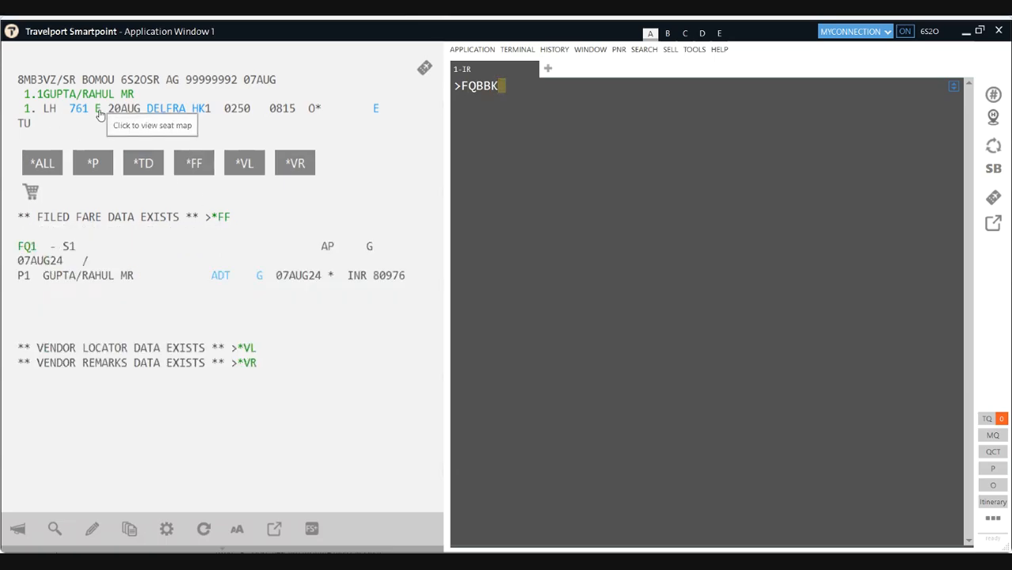
pyautogui.click(221, 218)
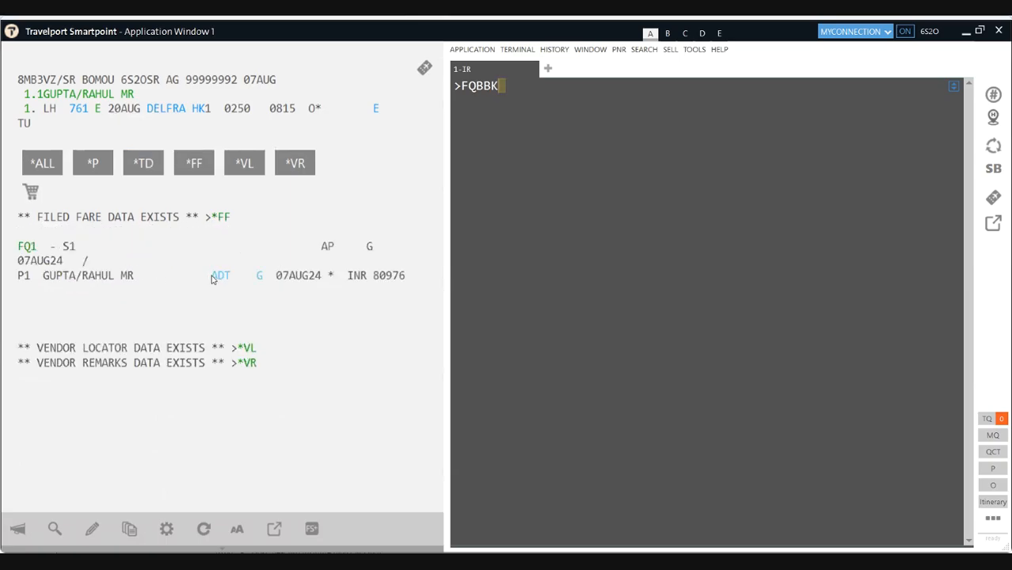
pyautogui.click(262, 278)
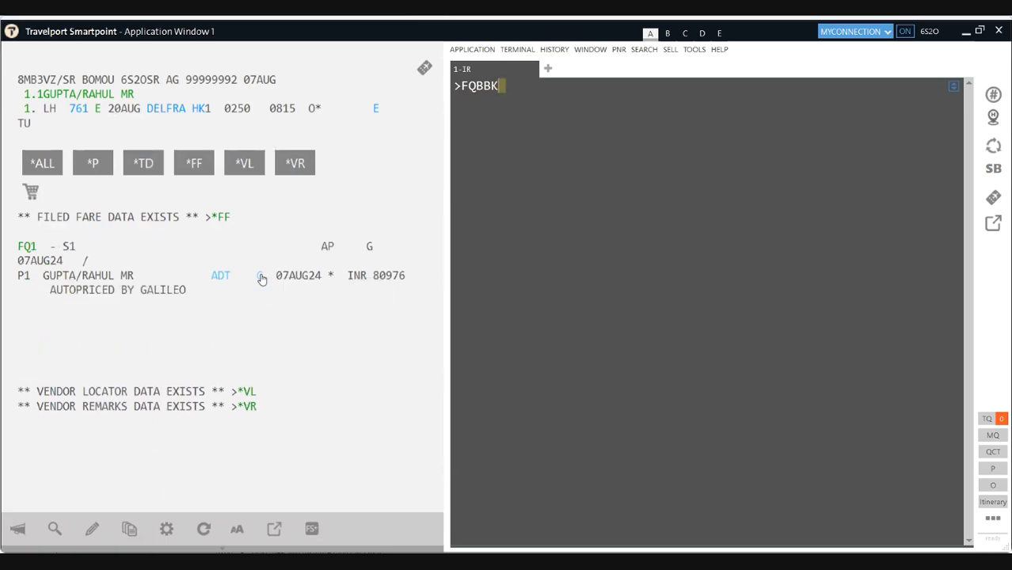
pyautogui.click(29, 247)
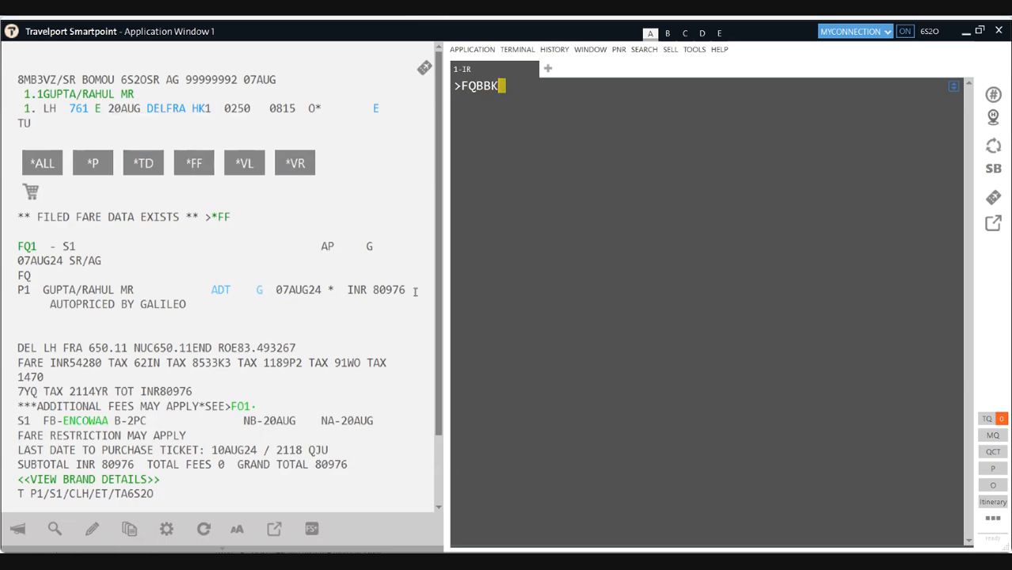
# Step: Select the 80976 total, check the ADT passenger type, and highlight the AUTOPRICED BY GALILEO note
pyautogui.doubleClick(375, 291)
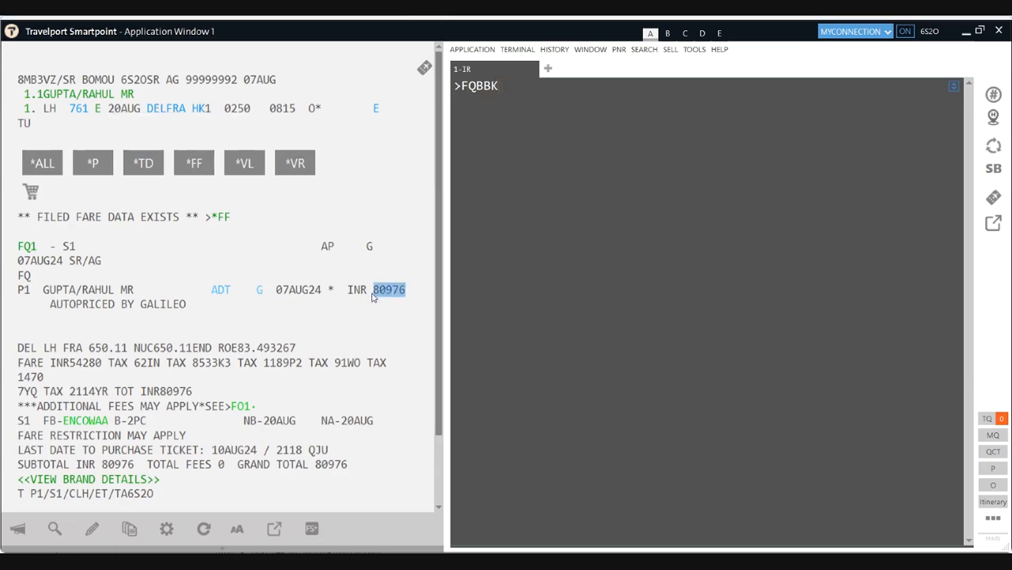
pyautogui.moveTo(292, 294)
pyautogui.click(220, 293)
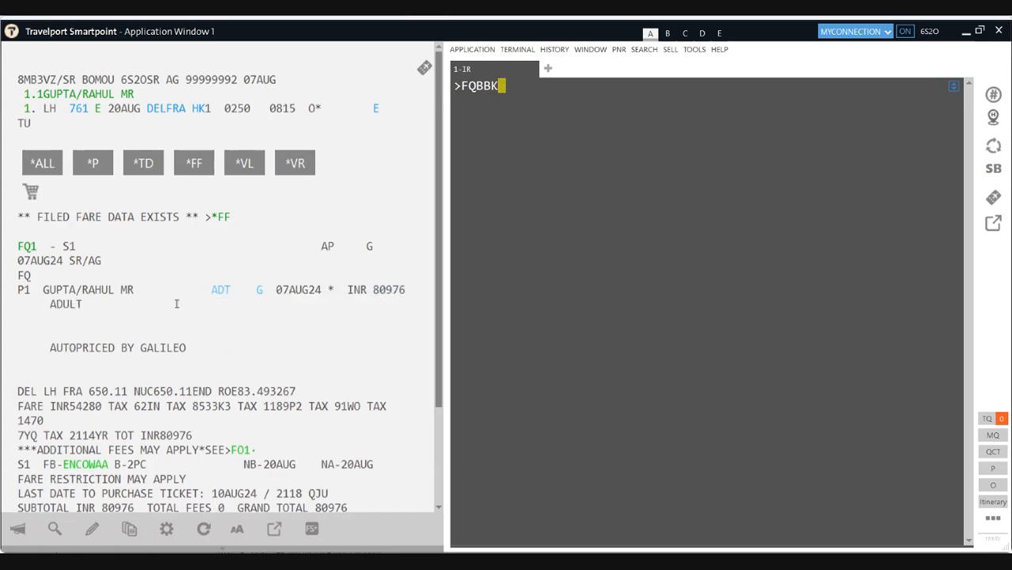
pyautogui.click(220, 293)
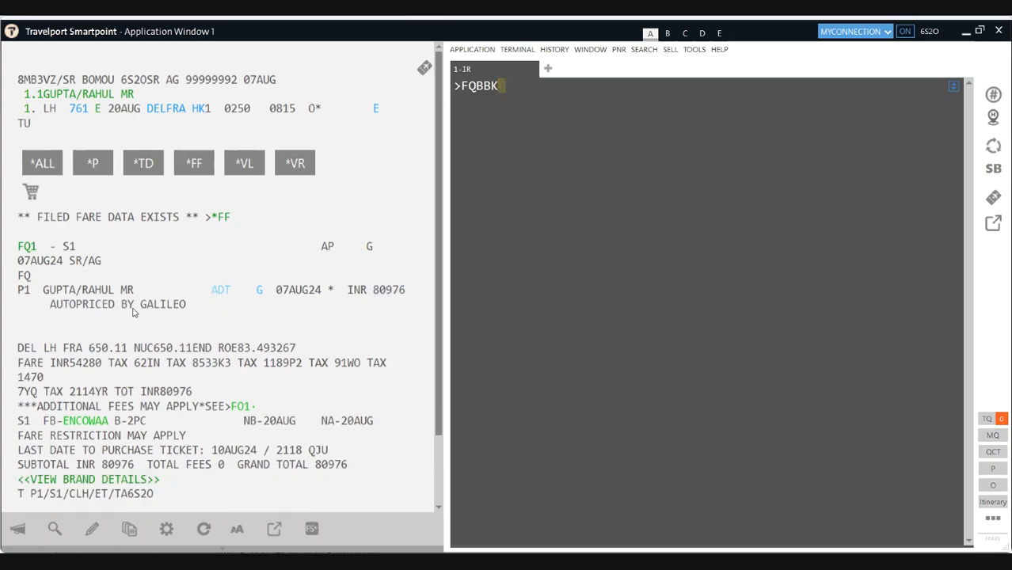
pyautogui.moveTo(185, 307); pyautogui.dragTo(60, 305)
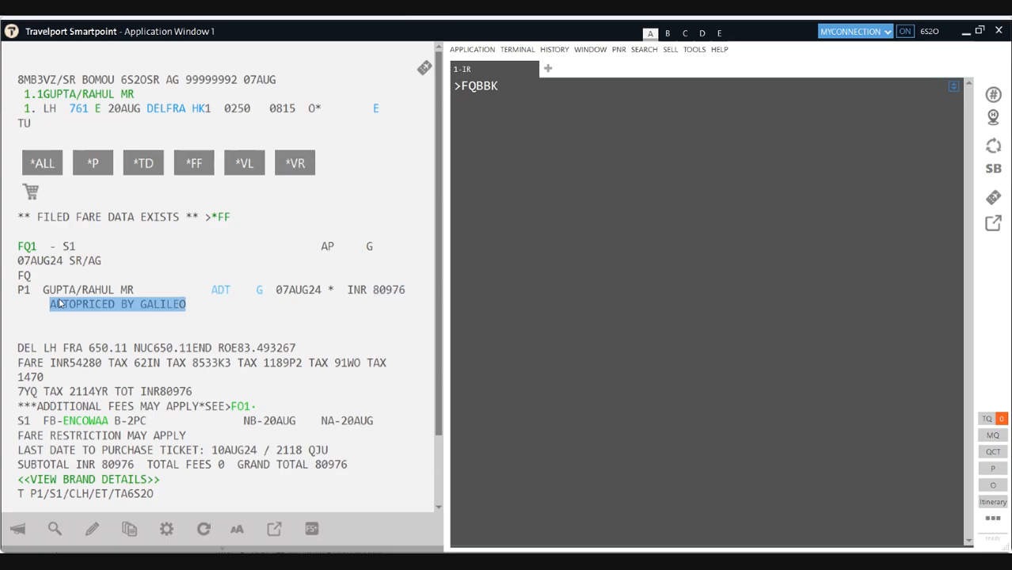
pyautogui.click(517, 85)
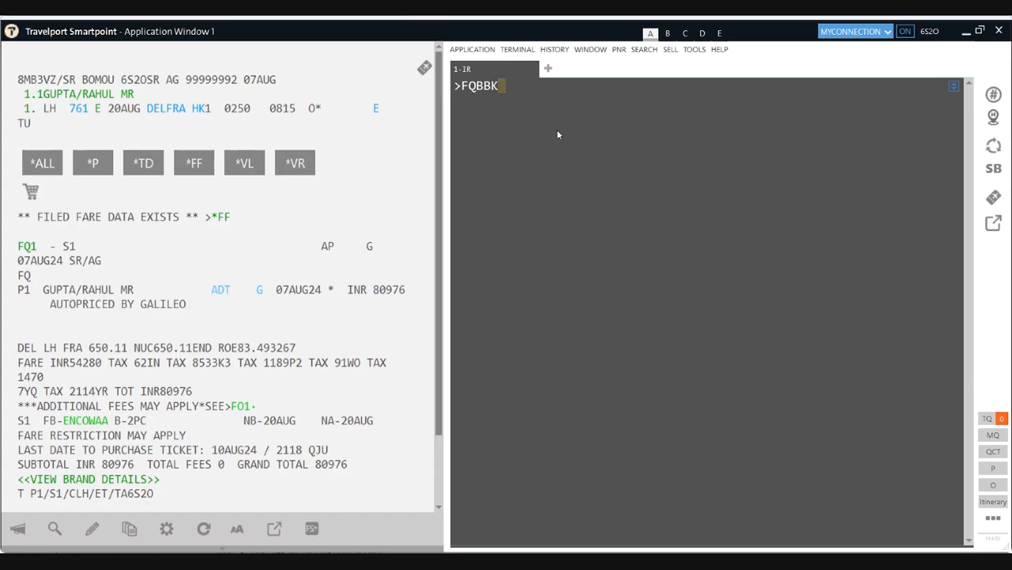
# Step: Run a best-buy fare quote and rebook LH 761 into class U at INR 73804
pyautogui.press('BackSpace')
pyautogui.press('Return')
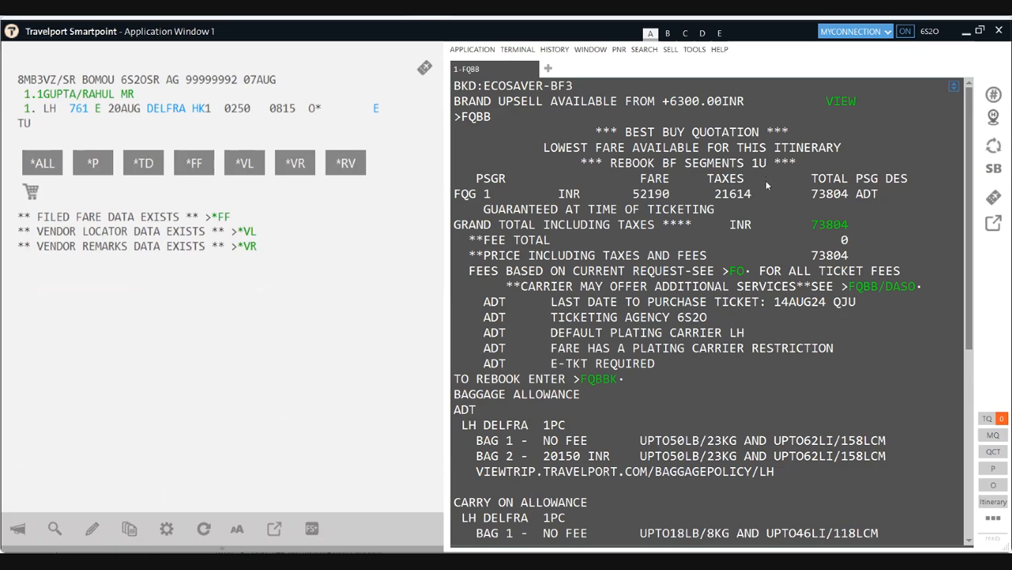
pyautogui.moveTo(766, 164); pyautogui.dragTo(754, 167)
pyautogui.click(599, 380)
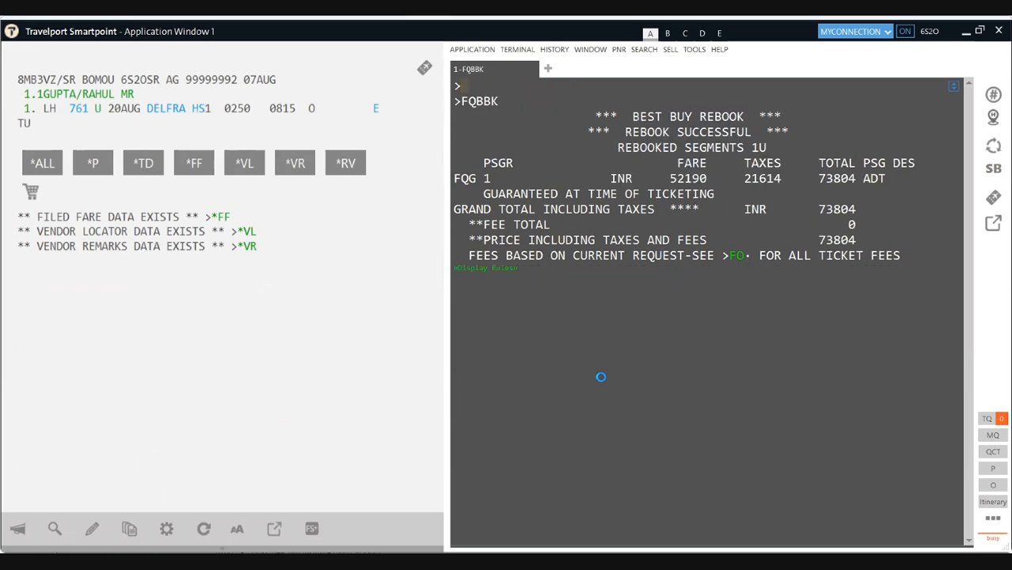
# Step: Add received-from R.P, end the booking twice with ER, and reload it with IR
pyautogui.write('R.P')
pyautogui.press('Return')
pyautogui.write('ER')
pyautogui.press('Return')
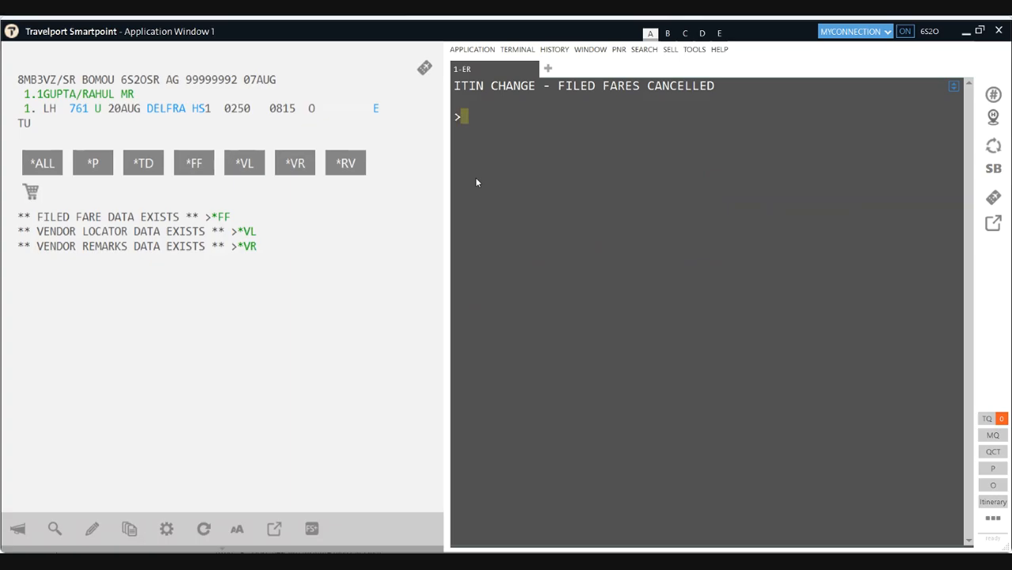
pyautogui.write('ER')
pyautogui.press('Return')
pyautogui.write('IR')
pyautogui.press('Return')
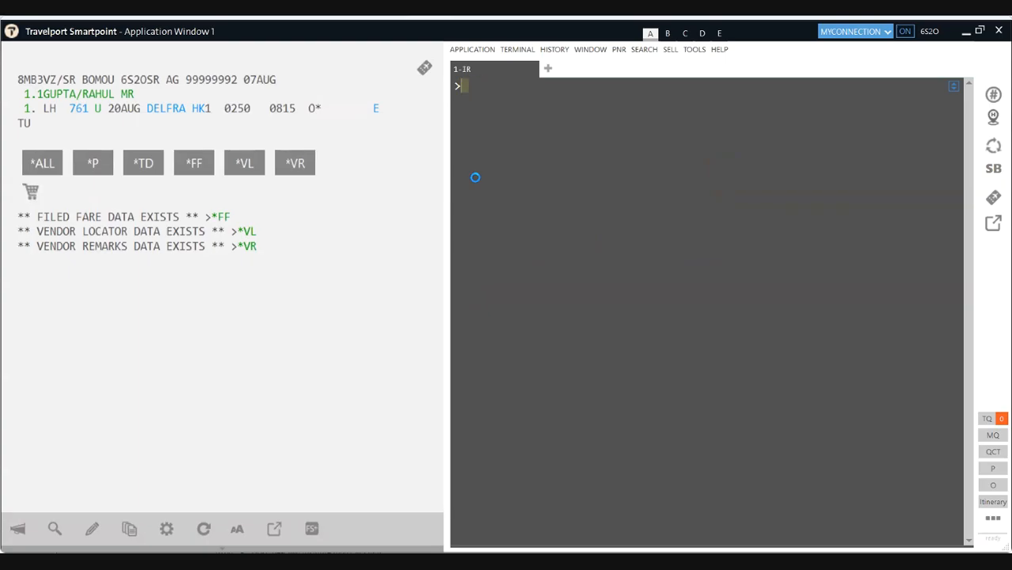
# Step: Expand the new FQ1 filed fare with its pricing source and select the INR 73804 total
pyautogui.click(225, 219)
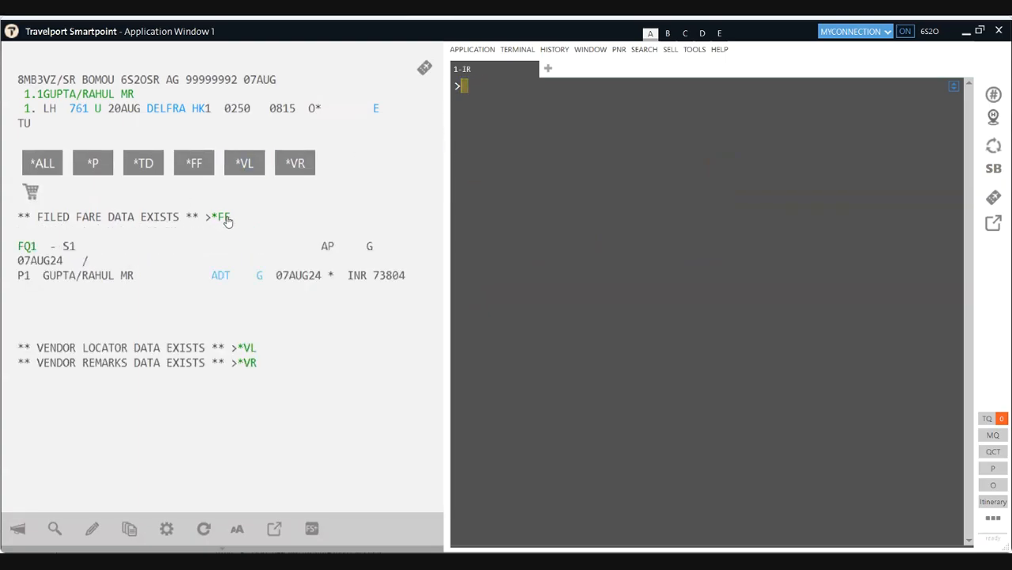
pyautogui.click(259, 277)
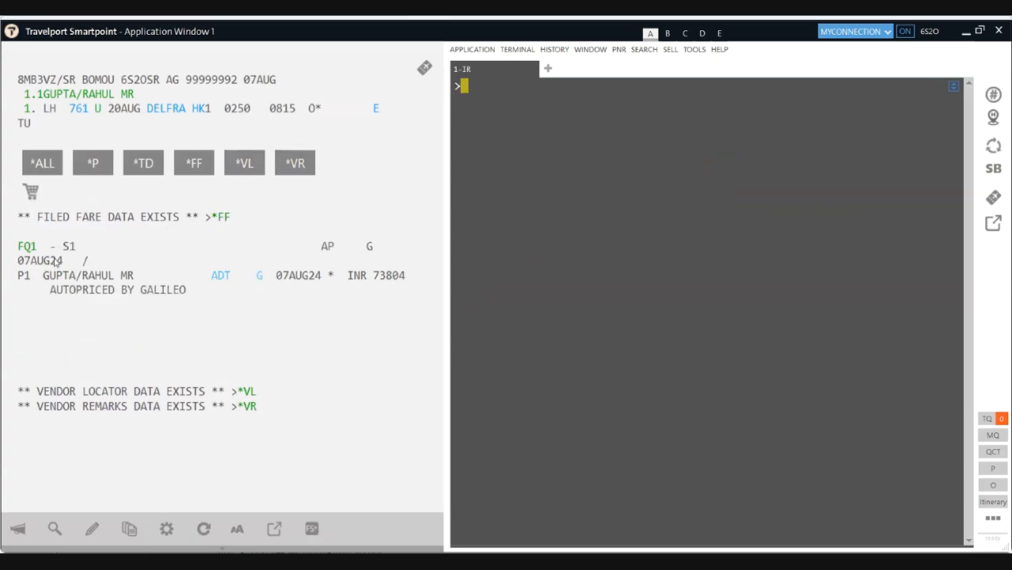
pyautogui.click(30, 248)
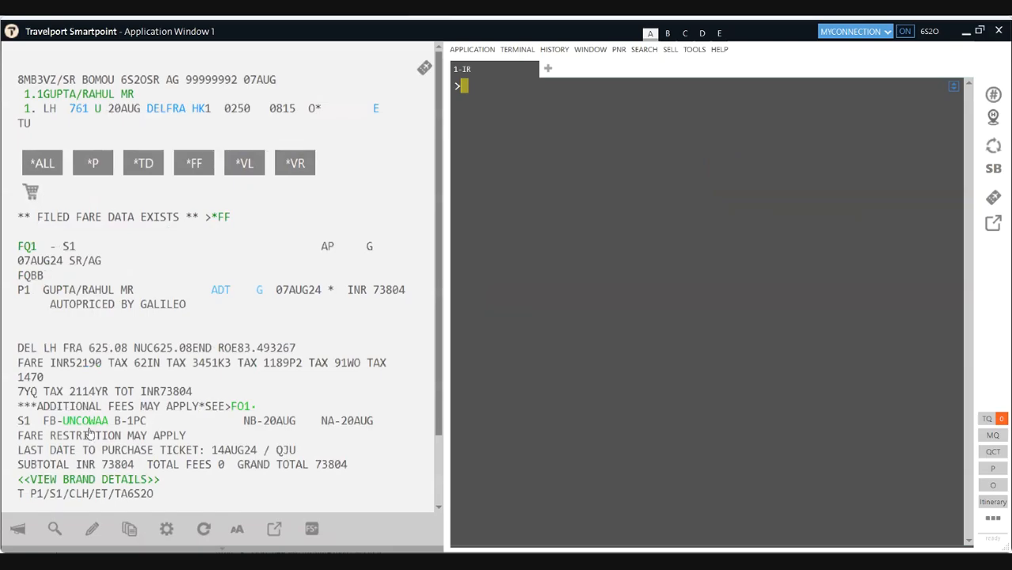
pyautogui.moveTo(188, 310); pyautogui.dragTo(41, 335)
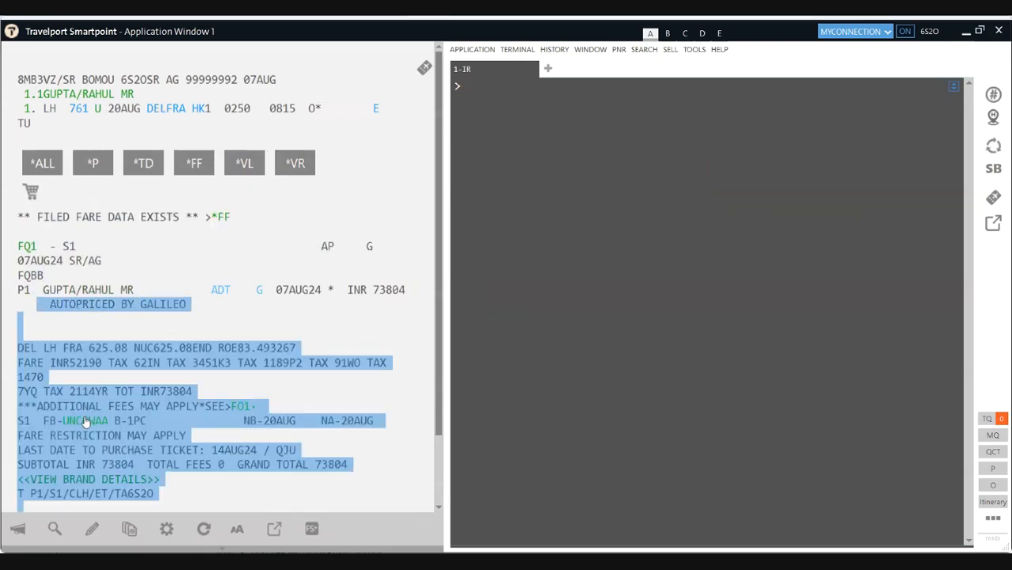
pyautogui.doubleClick(375, 289)
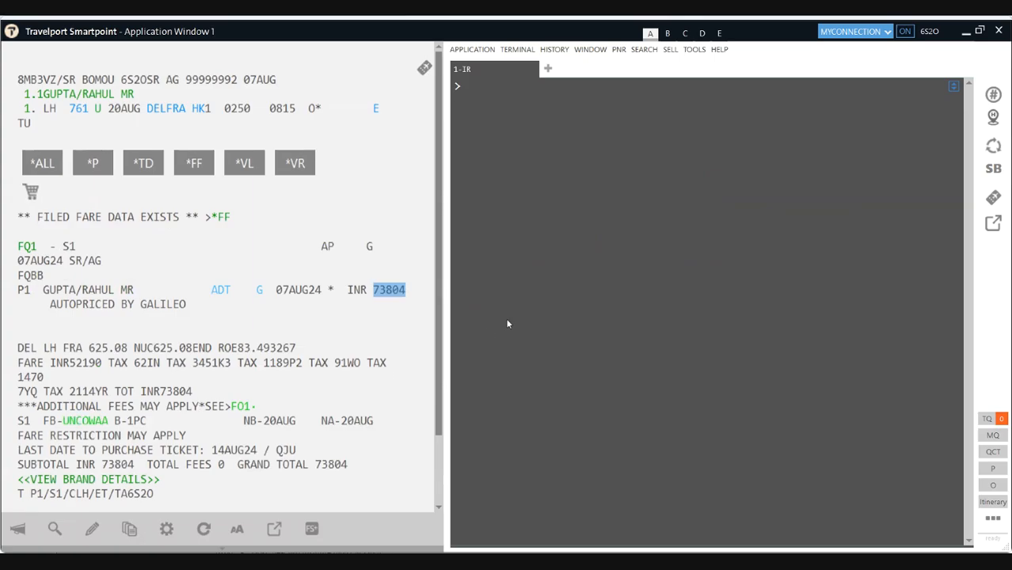
# Step: Highlight the AUTOPRICED BY GALILEO note and look up fares for fare basis UNCOWAA
pyautogui.click(509, 92)
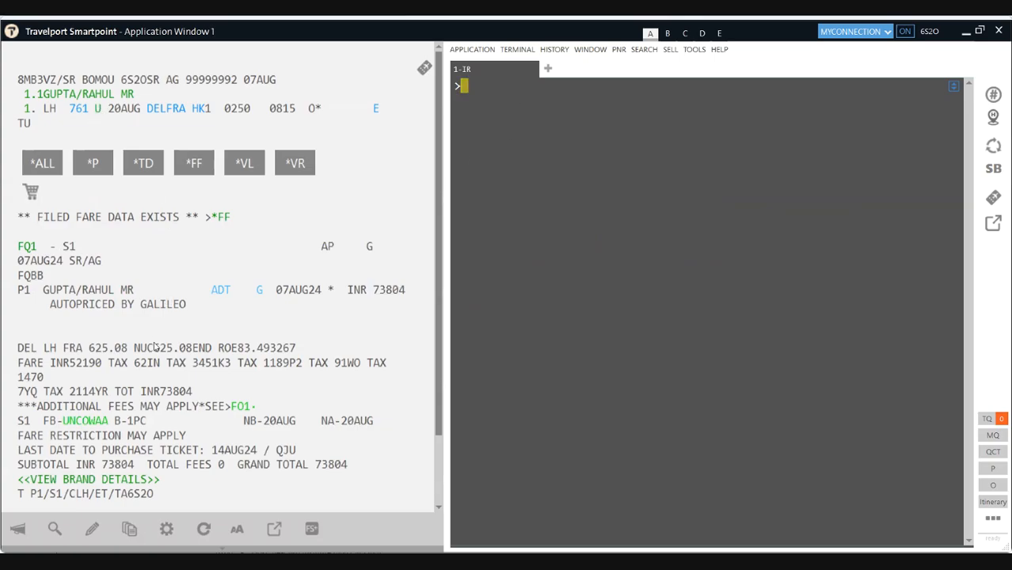
pyautogui.moveTo(187, 304); pyautogui.dragTo(37, 304)
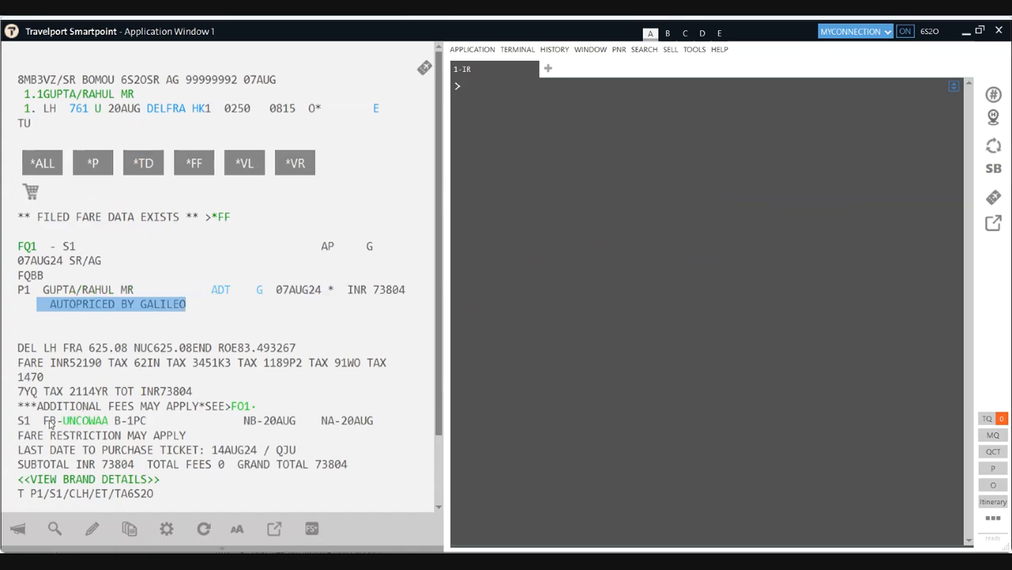
pyautogui.moveTo(49, 420); pyautogui.dragTo(57, 426)
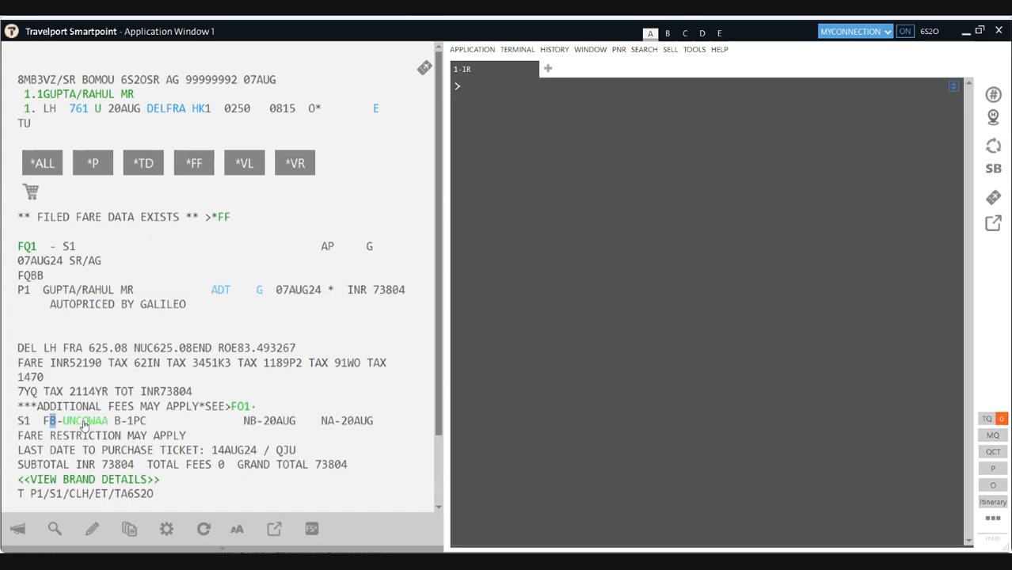
pyautogui.click(84, 425)
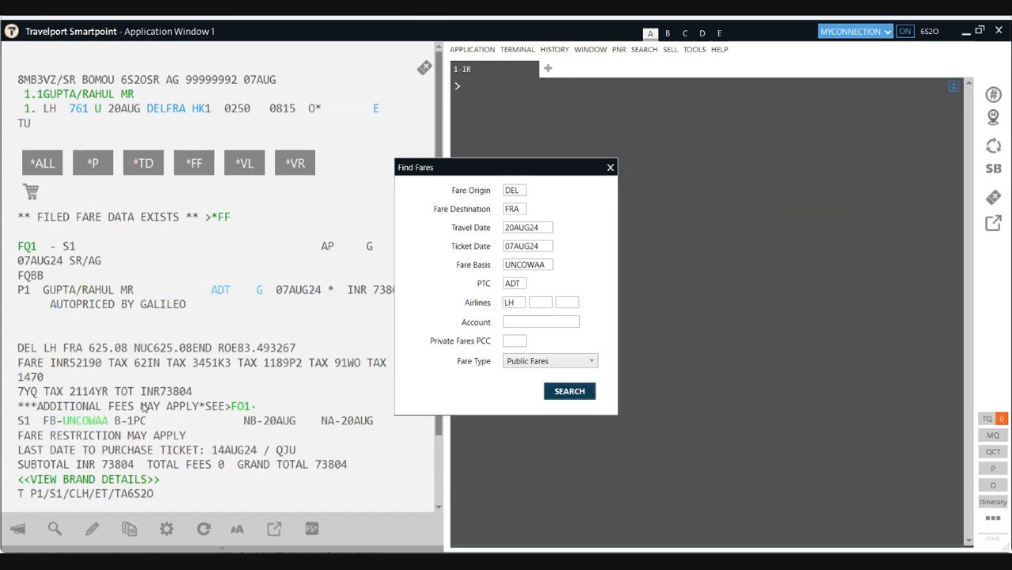
# Step: Close Find Fares and enter the Lufthansa Delhi–Frankfurt availability request A20AUGDELFRA*LH
pyautogui.click(611, 168)
pyautogui.write('FXALL')
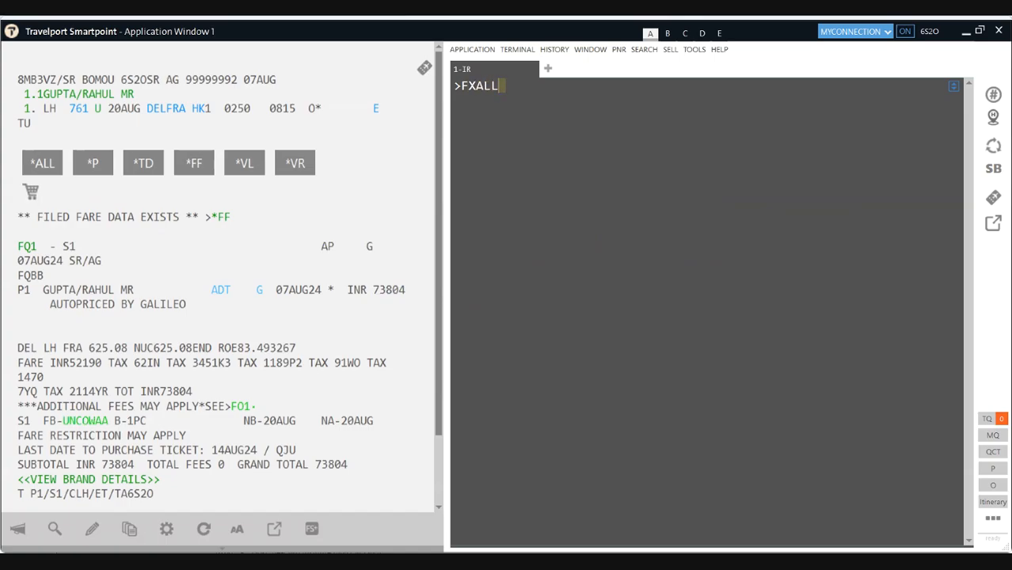
pyautogui.press('BackSpace')
pyautogui.press('BackSpace')
pyautogui.press('BackSpace')
pyautogui.press('BackSpace')
pyautogui.press('BackSpace')
pyautogui.press('BackSpace')
pyautogui.write('A20AUGDELFRA*LH')
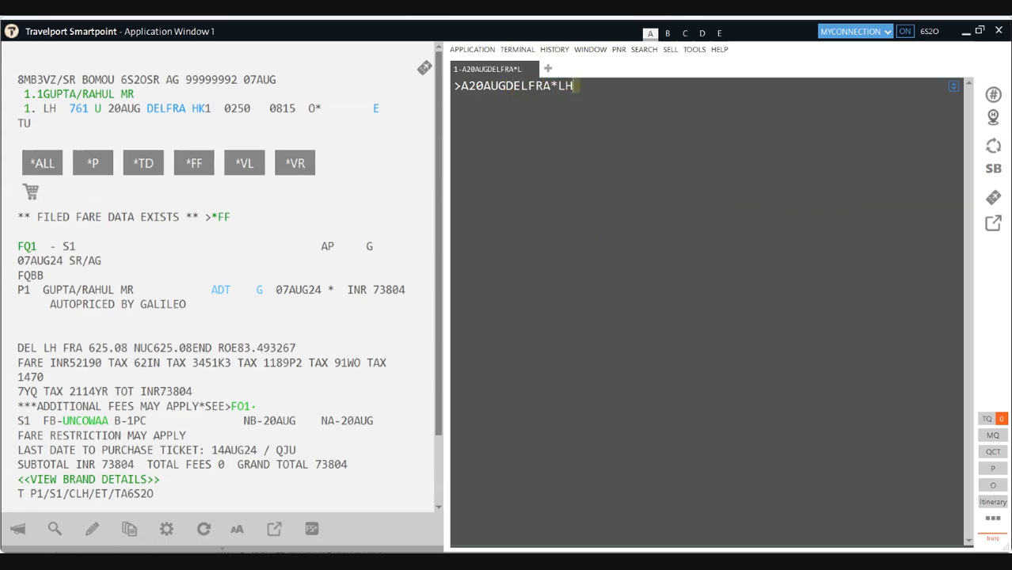
# Step: Display Lufthansa DEL–FRA availability for 20 August, with LH 761 first, and begin the TMU1FS entry
pyautogui.press('Return')
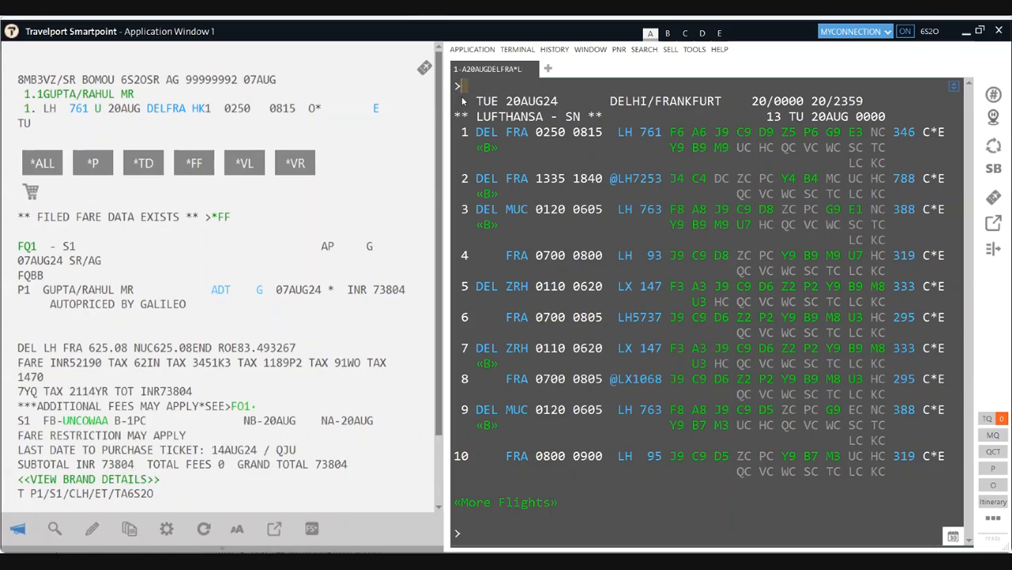
pyautogui.write('1FS')
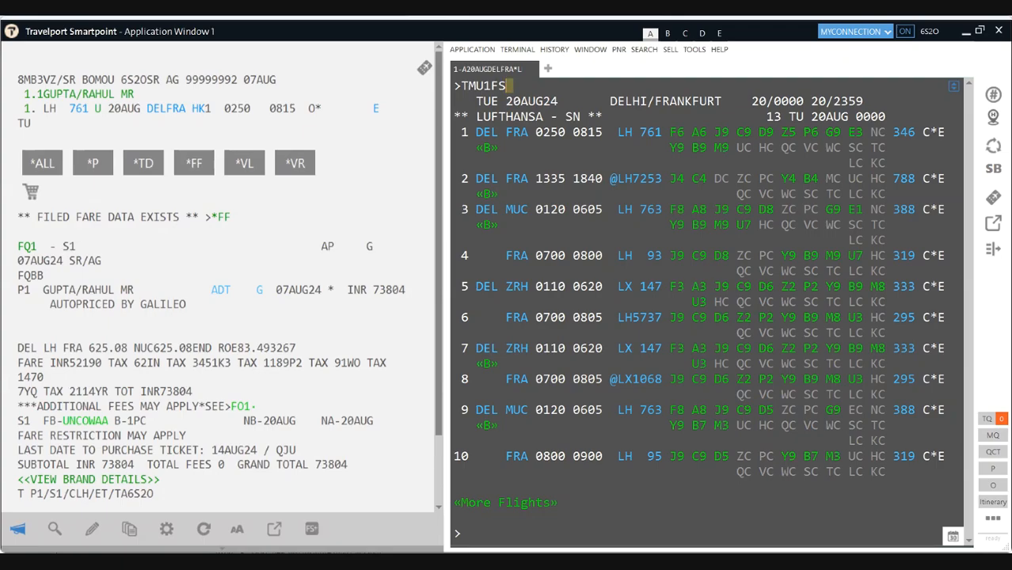
# Step: Add the Z9 modifier to filed fare 1 with TMU1FS/Z9 after the /CLH version is rejected
pyautogui.write('/Z')
pyautogui.write('2.')
pyautogui.press('BackSpace')
pyautogui.press('BackSpace')
pyautogui.write('9')
pyautogui.write('LH')
pyautogui.press('Return')
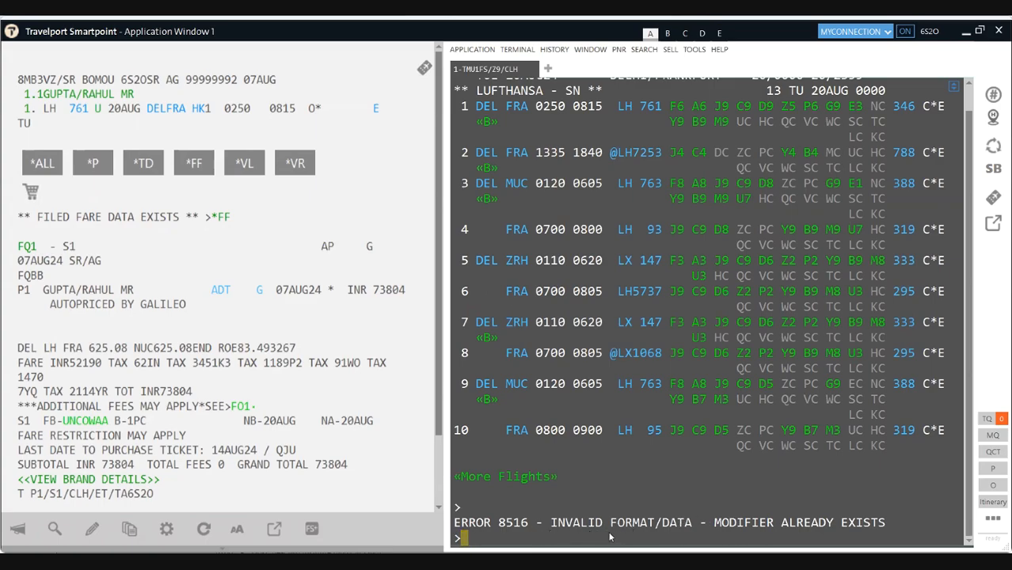
pyautogui.press('Up')
pyautogui.press('BackSpace')
pyautogui.press('BackSpace')
pyautogui.press('BackSpace')
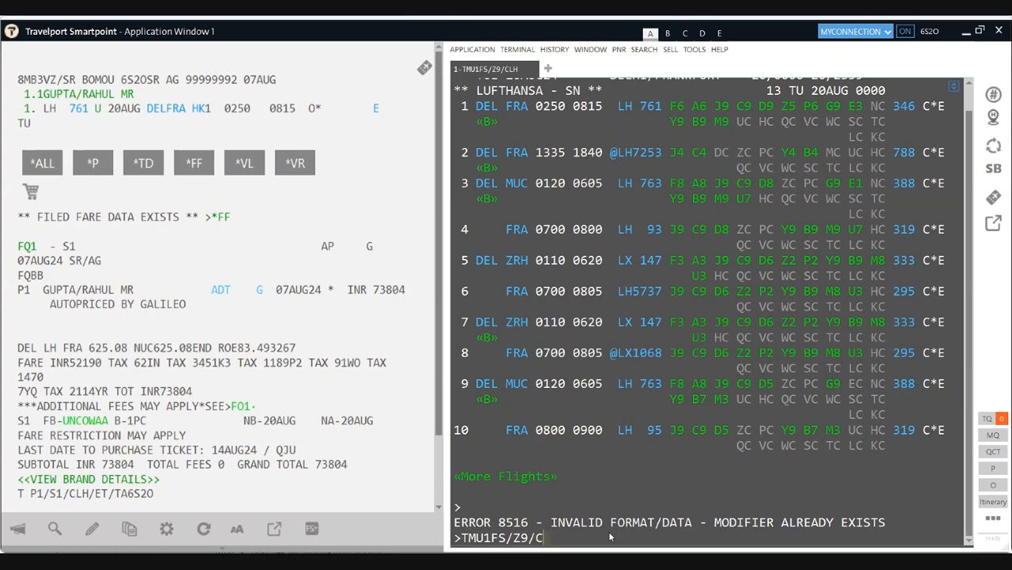
pyautogui.press('BackSpace')
pyautogui.press('Return')
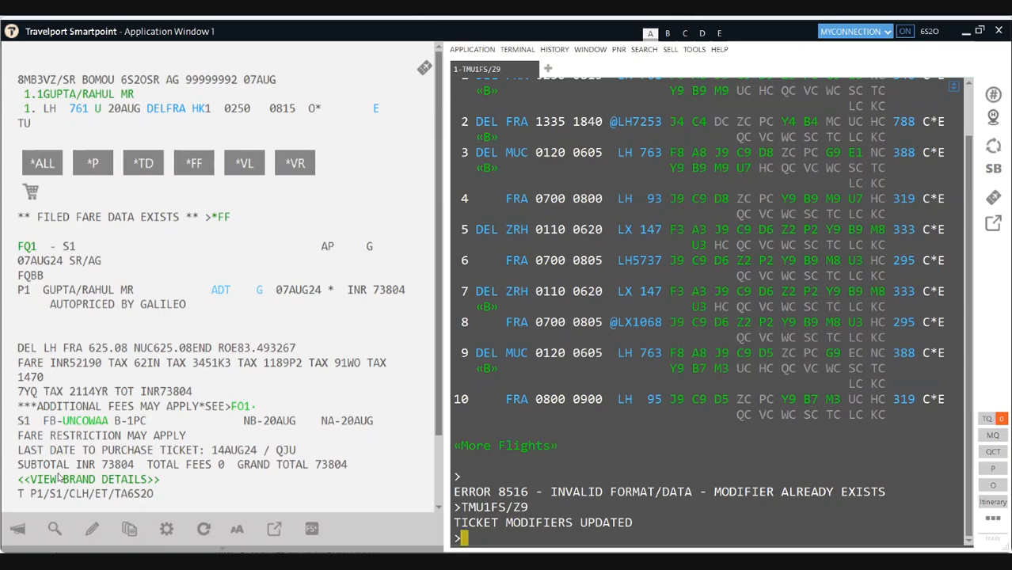
# Step: Highlight the 6S20 ticketing code and earlier CLH entry, then show FQ1's additional fees
pyautogui.moveTo(159, 495); pyautogui.dragTo(29, 495)
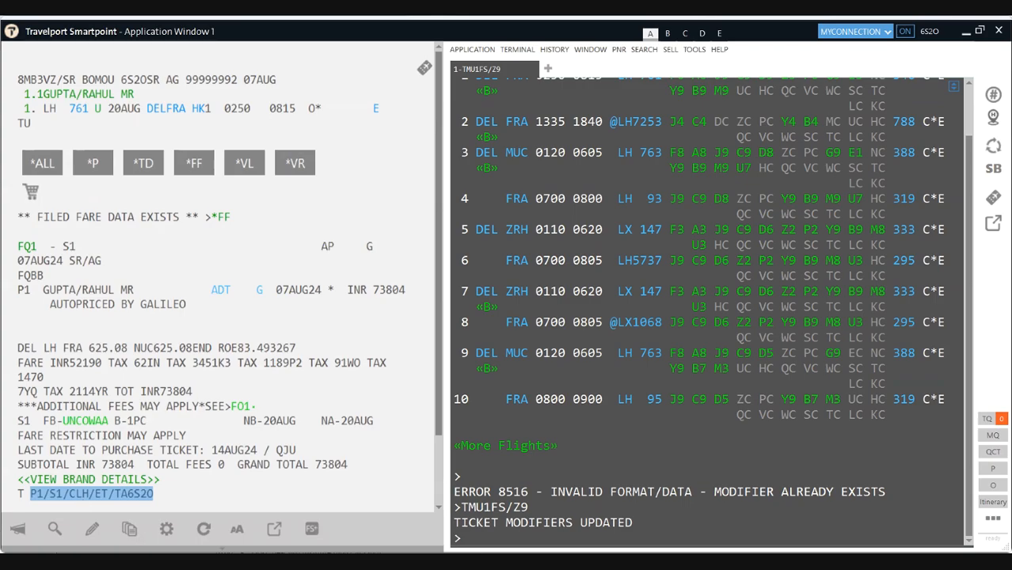
pyautogui.scroll(2, 618, 170)
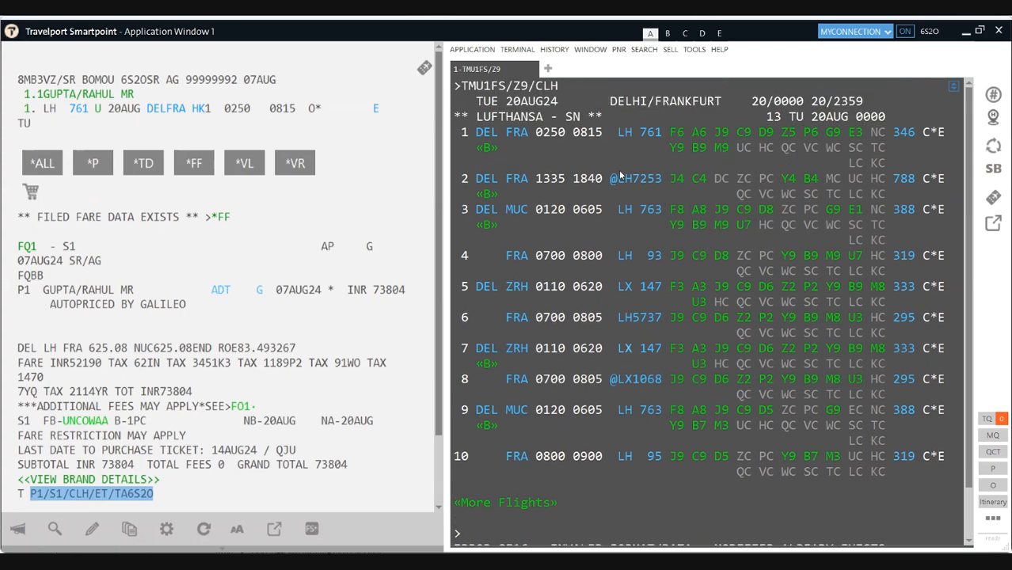
pyautogui.moveTo(559, 86); pyautogui.dragTo(537, 87)
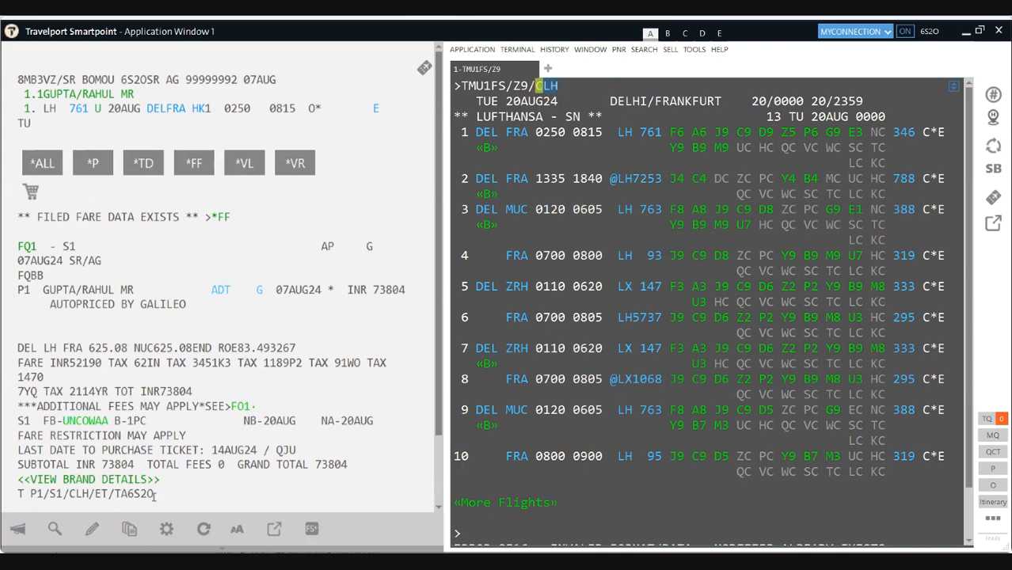
pyautogui.moveTo(154, 494); pyautogui.dragTo(132, 497)
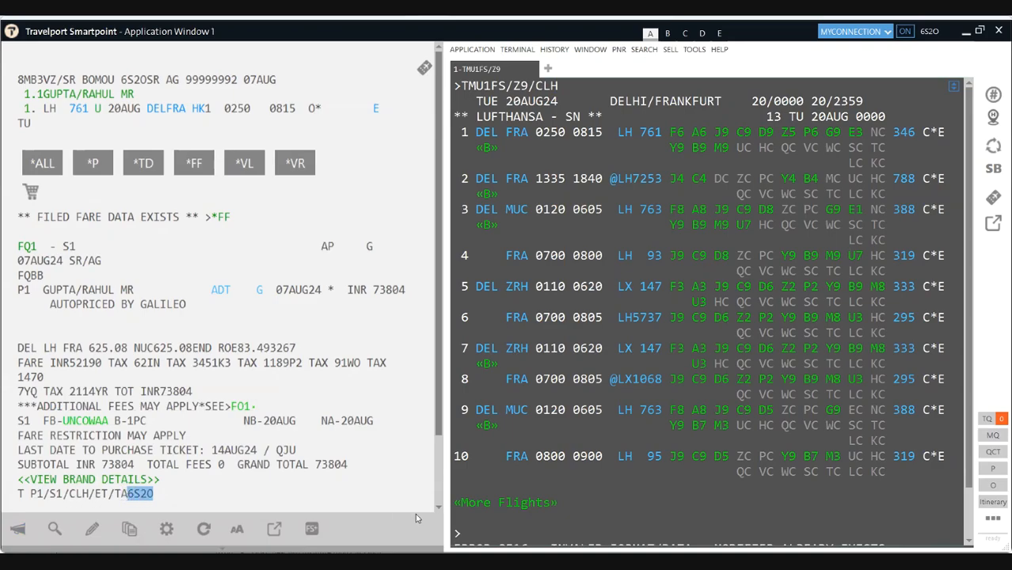
pyautogui.scroll(-2, 657, 492)
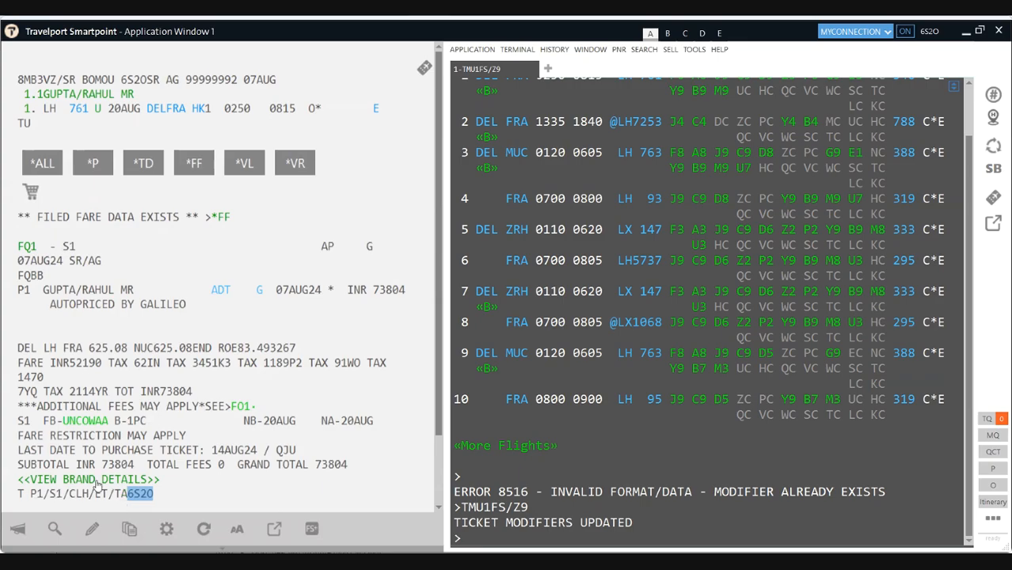
pyautogui.click(243, 407)
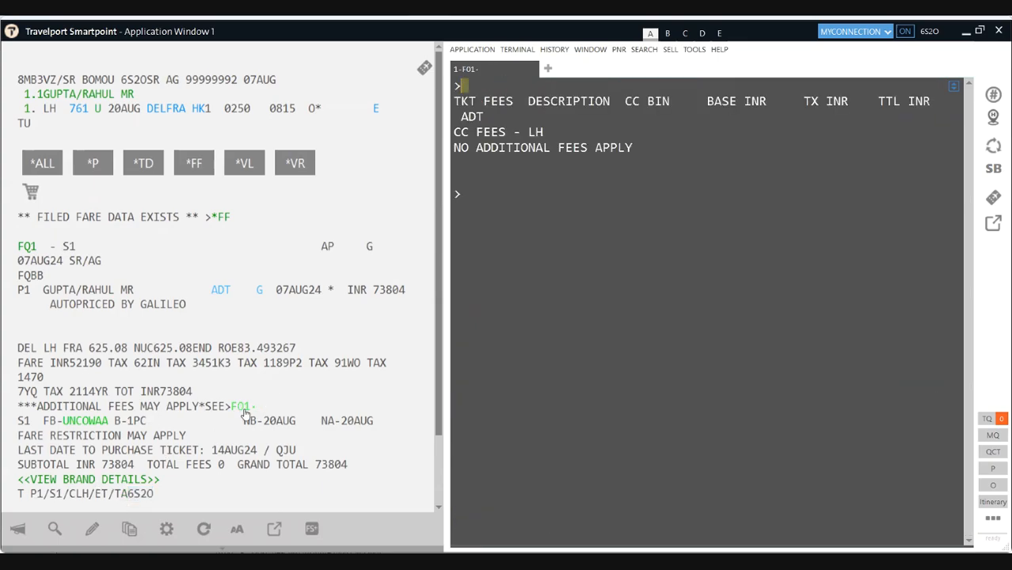
pyautogui.click(485, 196)
# Step: Discard the pending entries with IR to redisplay the booking, then start the XI cancel entry
pyautogui.write('TMU1FS/Z9')
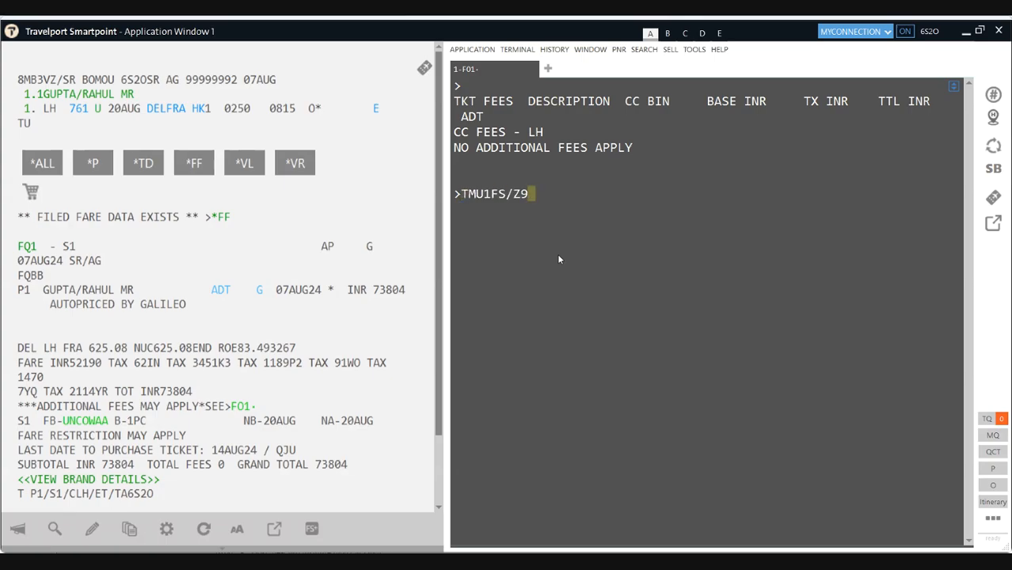
pyautogui.write('/CLH')
pyautogui.press('BackSpace')
pyautogui.press('BackSpace')
pyautogui.press('BackSpace')
pyautogui.press('BackSpace')
pyautogui.press('BackSpace')
pyautogui.press('BackSpace')
pyautogui.press('BackSpace')
pyautogui.press('BackSpace')
pyautogui.press('BackSpace')
pyautogui.press('BackSpace')
pyautogui.press('BackSpace')
pyautogui.press('BackSpace')
pyautogui.press('BackSpace')
pyautogui.press('BackSpace')
pyautogui.write('IR')
pyautogui.press('Return')
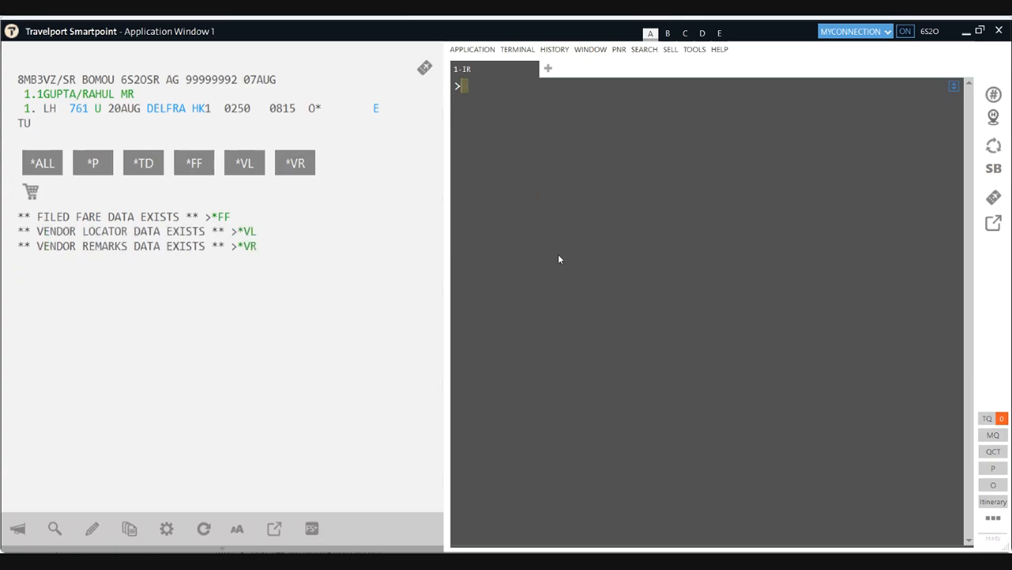
pyautogui.write('X')
# Step: Show vendor remarks and highlight remark 2's 08AUG24/1545 deadline and LHG 'BE CANX' warning
pyautogui.click(247, 252)
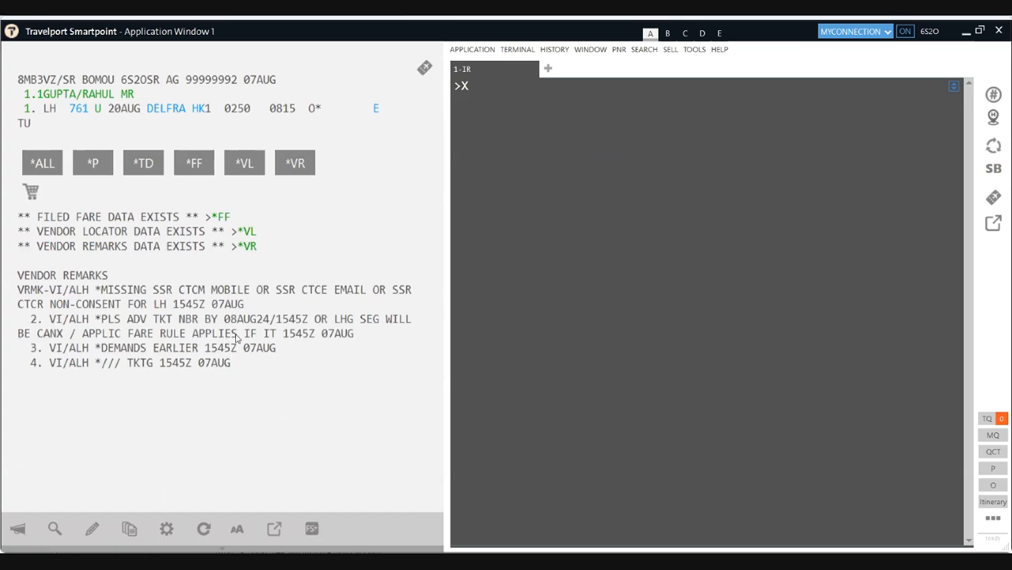
pyautogui.moveTo(224, 318); pyautogui.dragTo(303, 326)
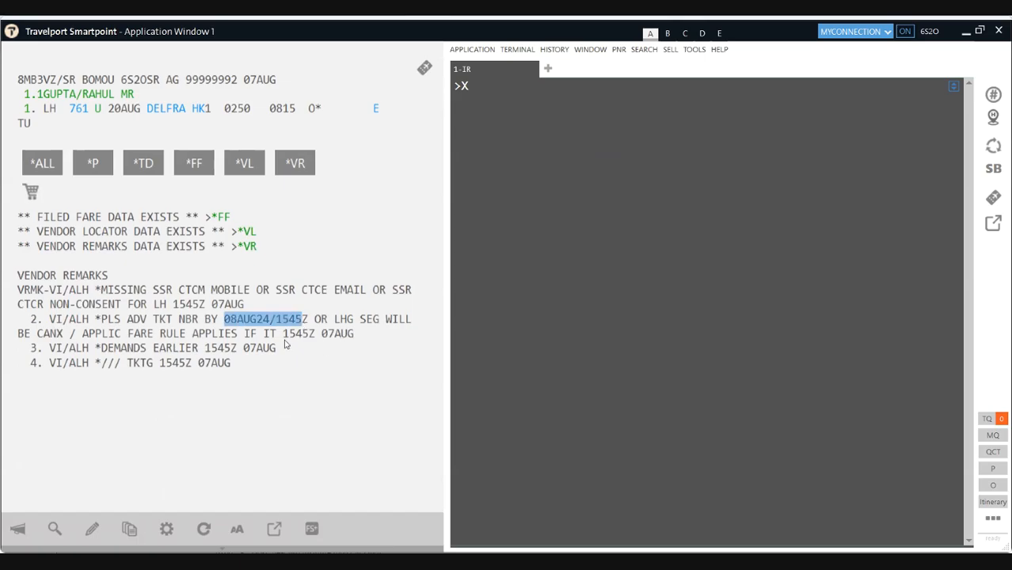
pyautogui.moveTo(334, 320); pyautogui.dragTo(410, 320)
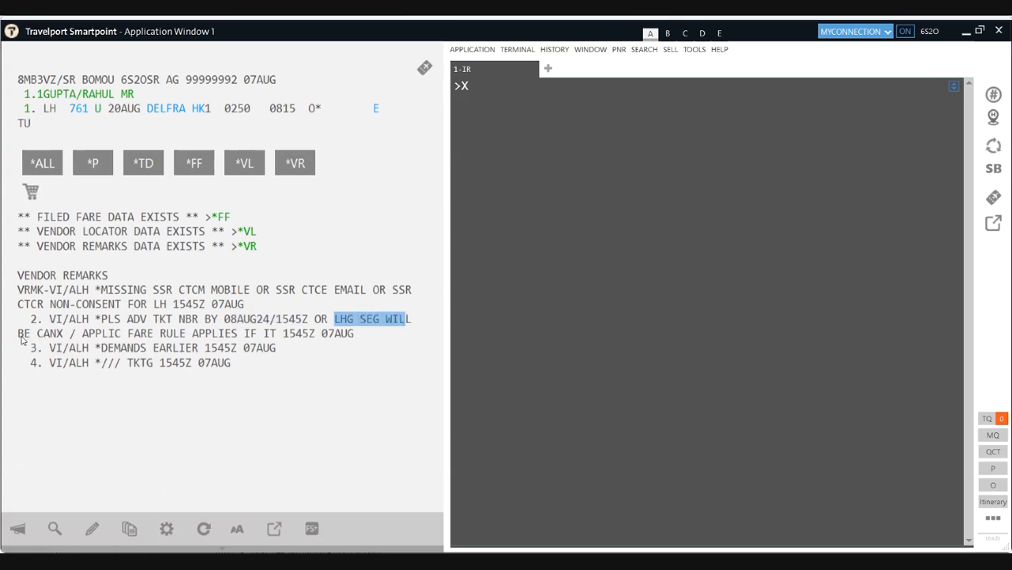
pyautogui.moveTo(17, 333); pyautogui.dragTo(64, 333)
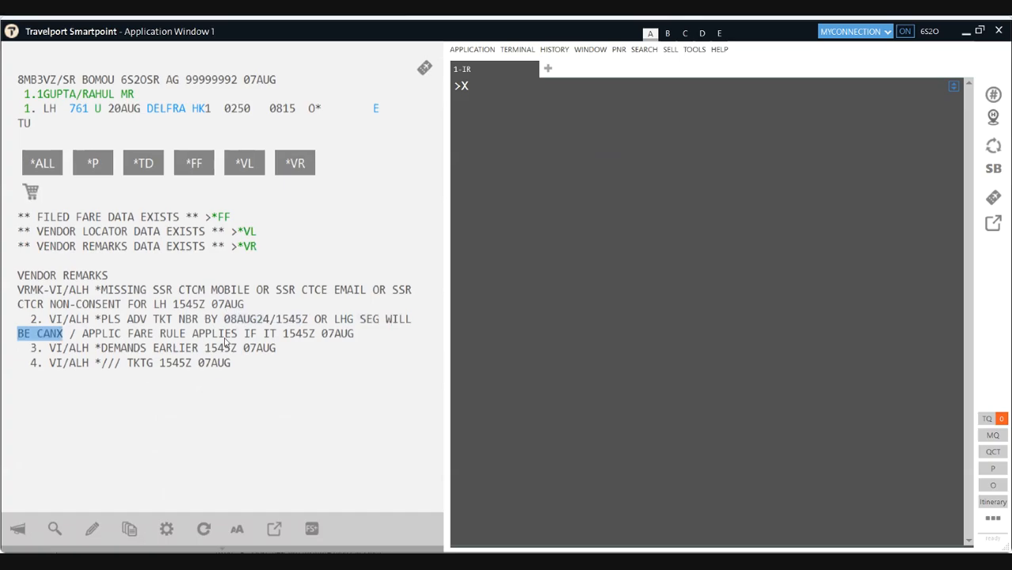
# Step: Cancel the Lufthansa DEL–FRA itinerary with XI and add received-from R.P
pyautogui.click(473, 95)
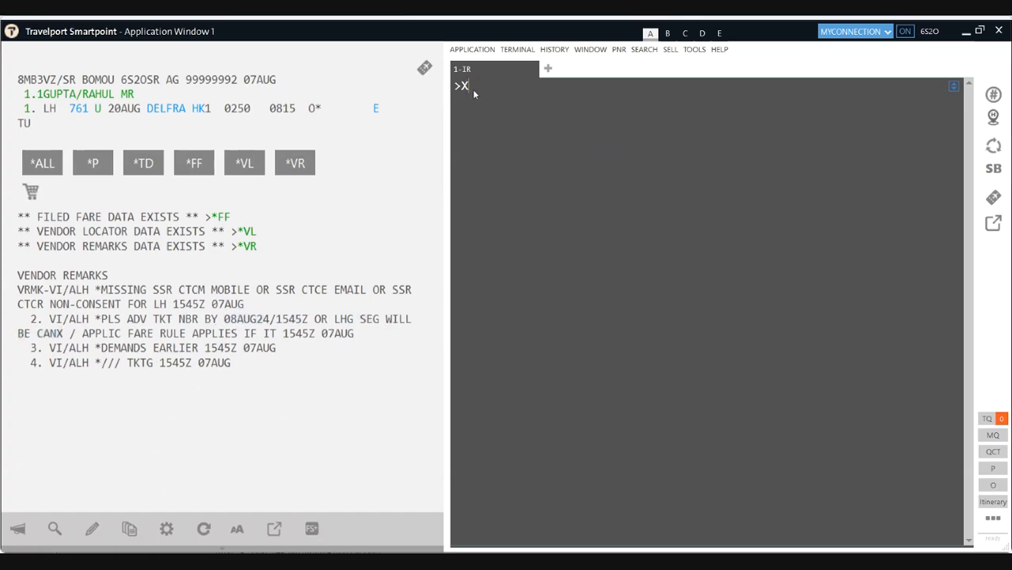
pyautogui.write('I')
pyautogui.press('Return')
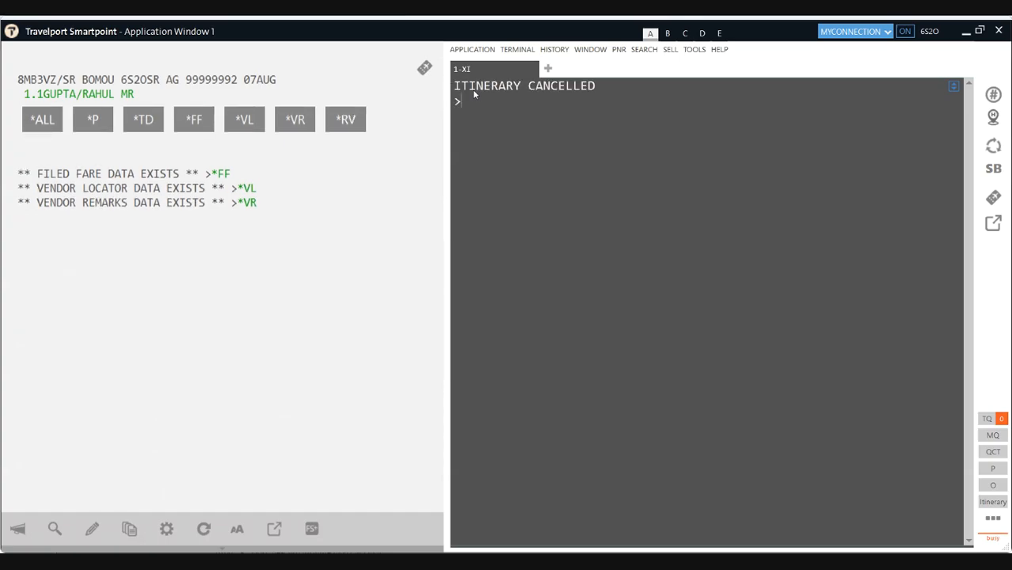
pyautogui.write('R.P')
pyautogui.press('Return')
# Step: End the booking twice with ER to cancel its filed fares, then redisplay it
pyautogui.write('ER')
pyautogui.press('Return')
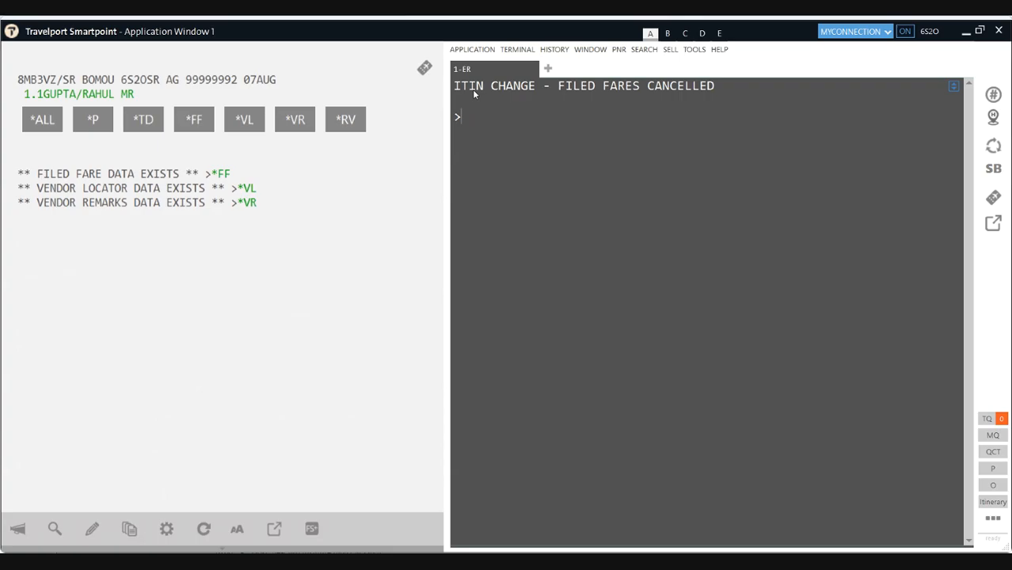
pyautogui.write('ER')
pyautogui.press('Return')
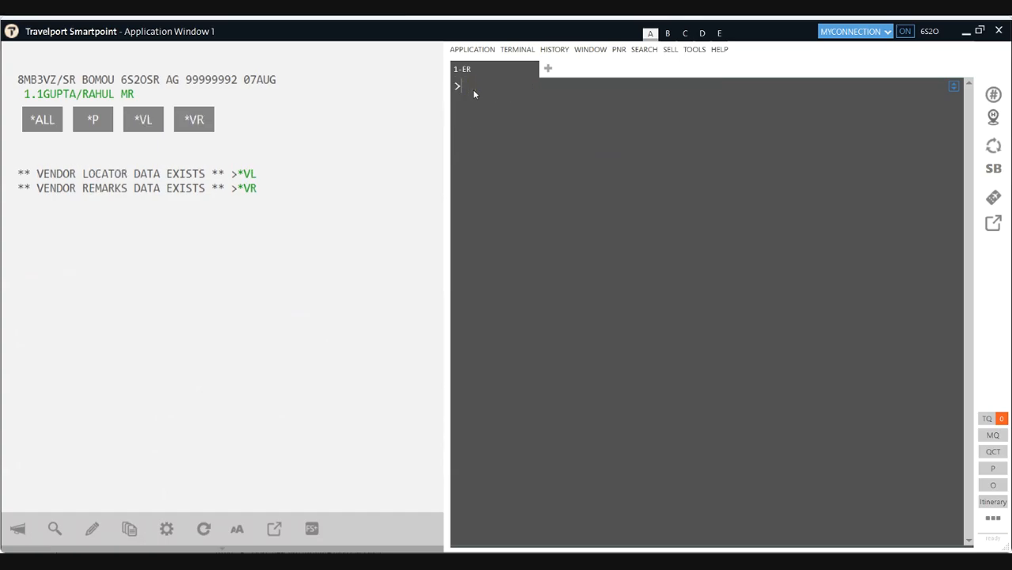
pyautogui.press('Return')
pyautogui.click(468, 84)
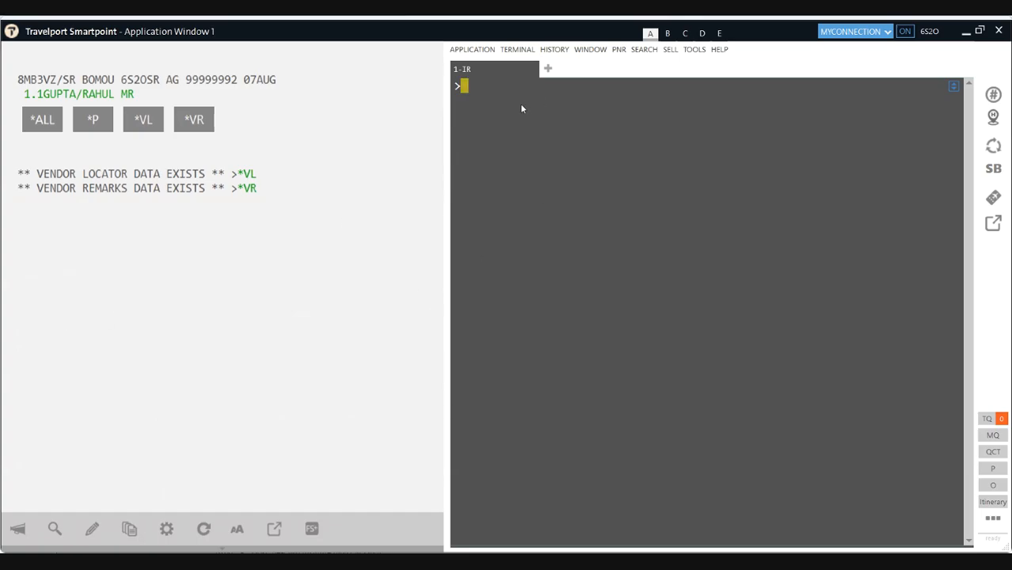